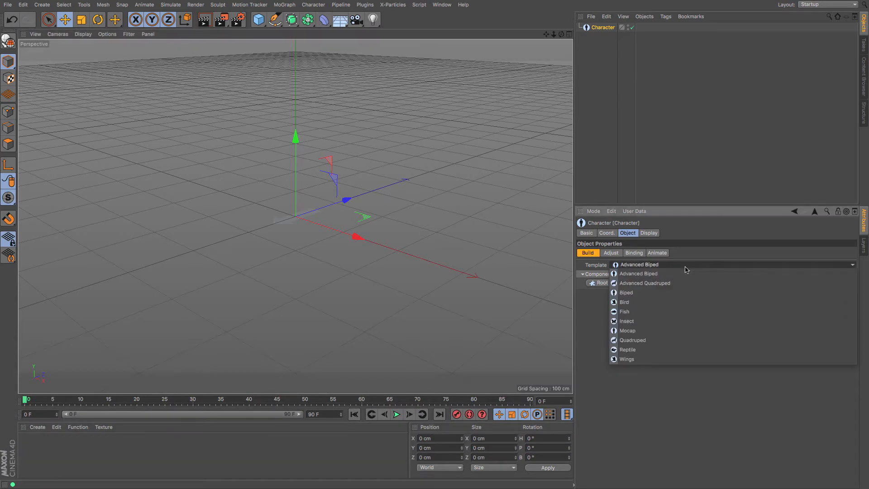
# - Set the new character's template to Wings and add a Shoulder component to it
pyautogui.click(669, 355)
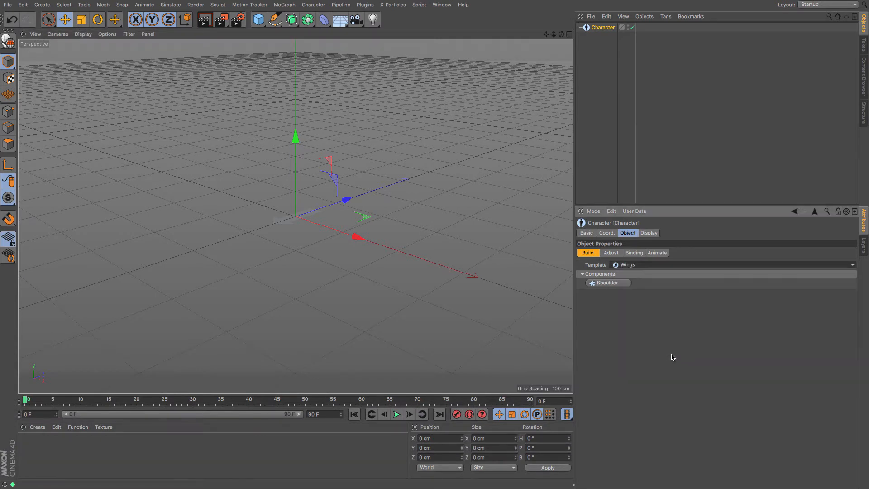
pyautogui.click(623, 285)
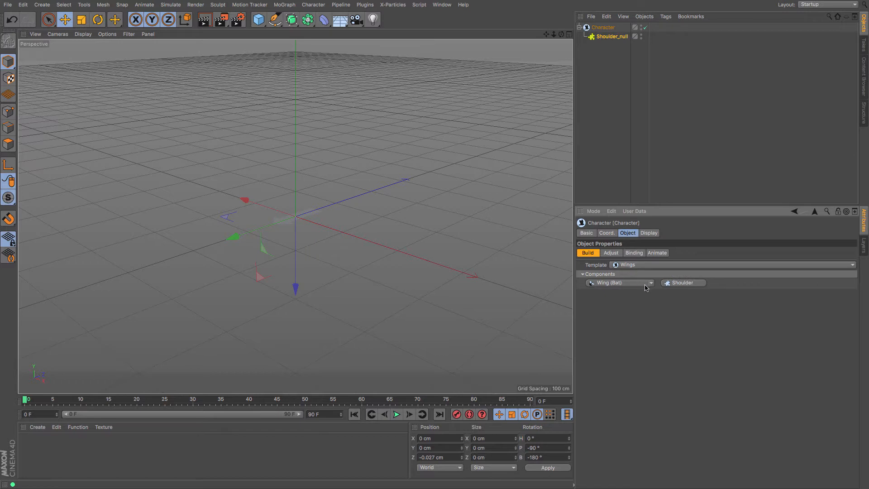
pyautogui.click(652, 283)
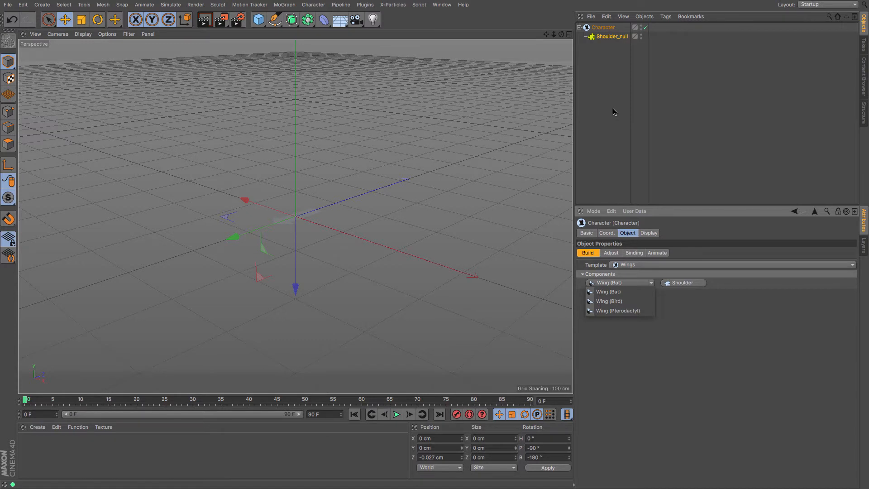
pyautogui.click(622, 293)
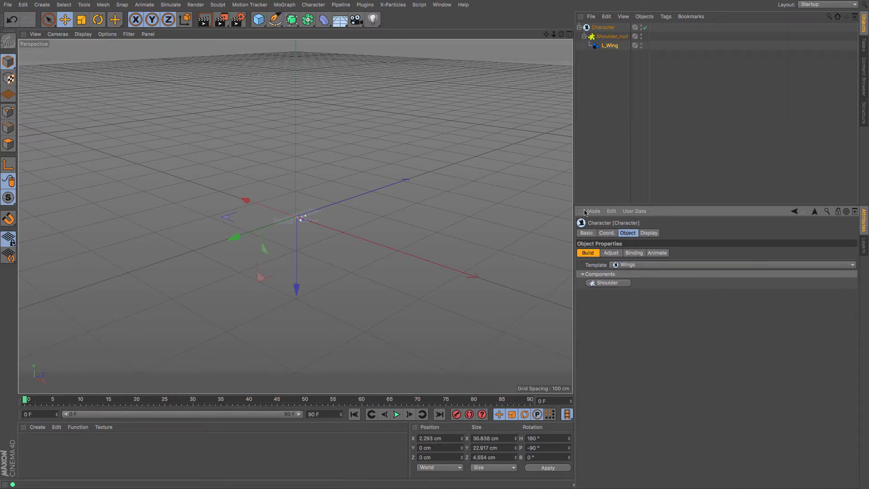
pyautogui.scroll(2, 296, 217)
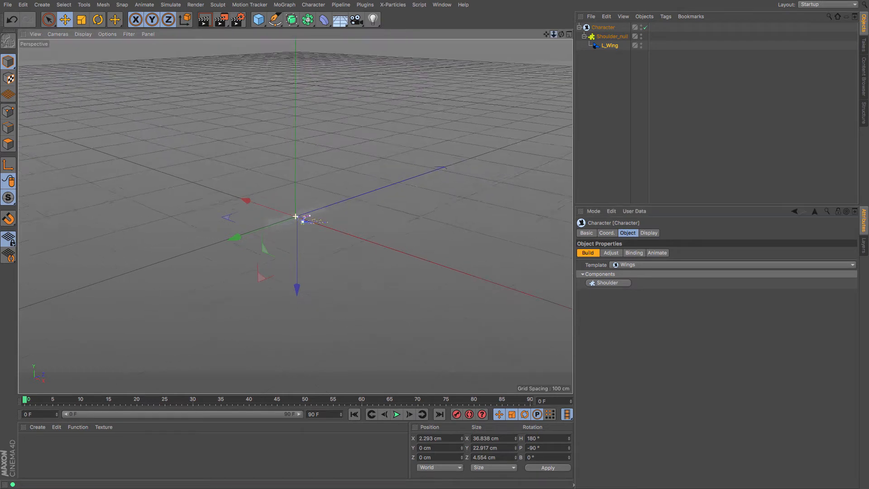
pyautogui.scroll(3, 295, 217)
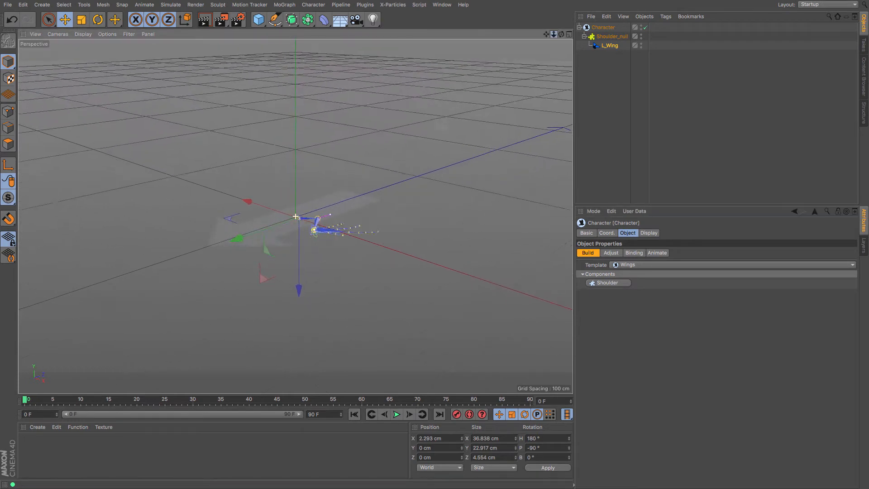
pyautogui.hotkey('ctrl', 'z')
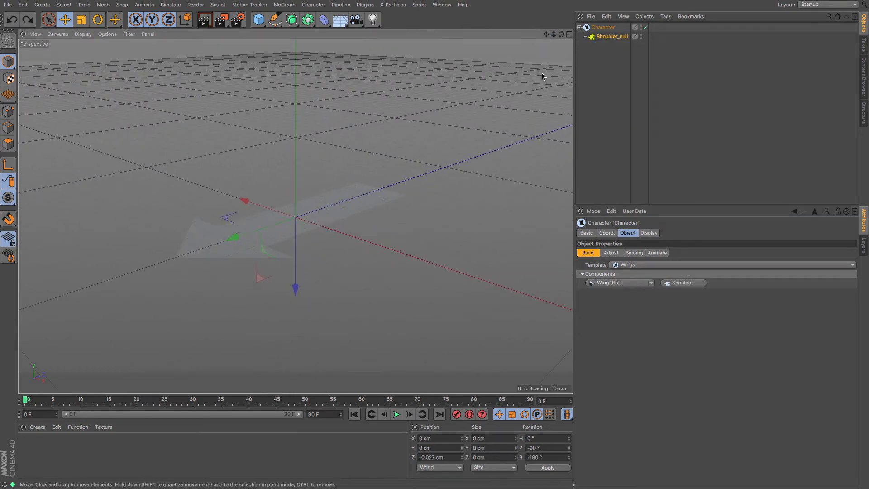
# - Add a left and right Wing (Bat) pair to the shoulder and rename the character as Bat
pyautogui.click(637, 283)
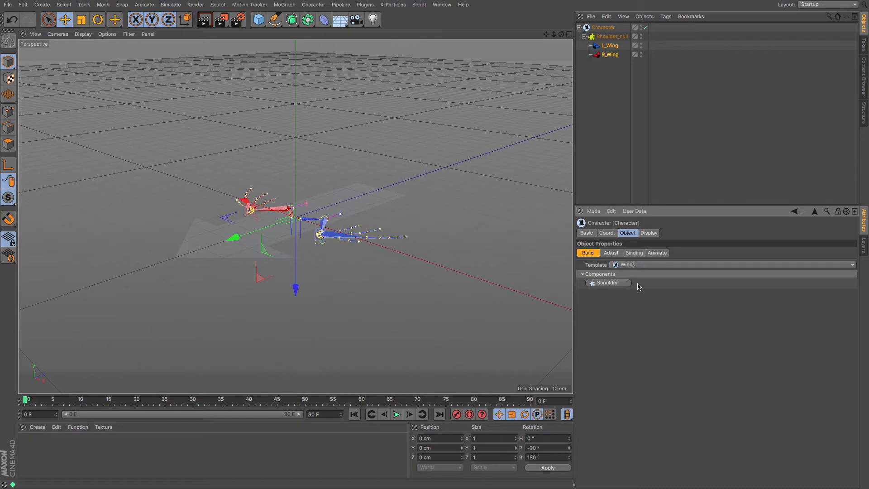
pyautogui.doubleClick(596, 28)
pyautogui.press('Return')
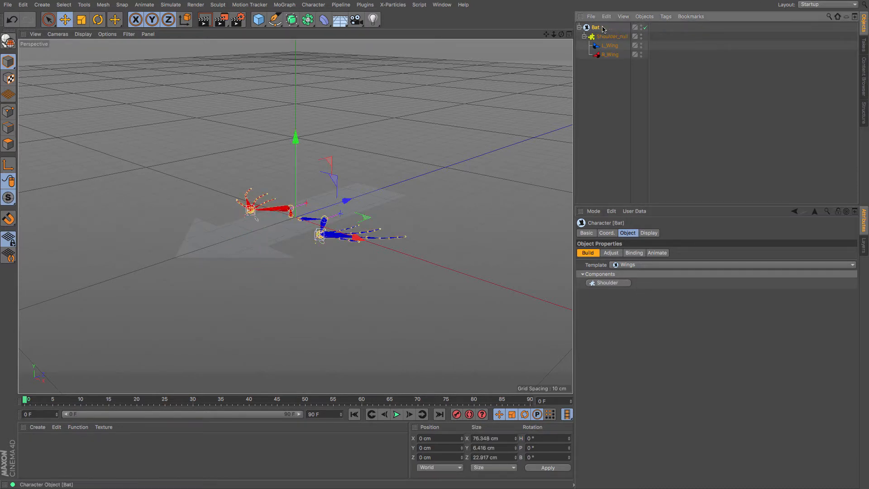
# - Move the Bat character along the X axis to about -105 cm
pyautogui.click(63, 22)
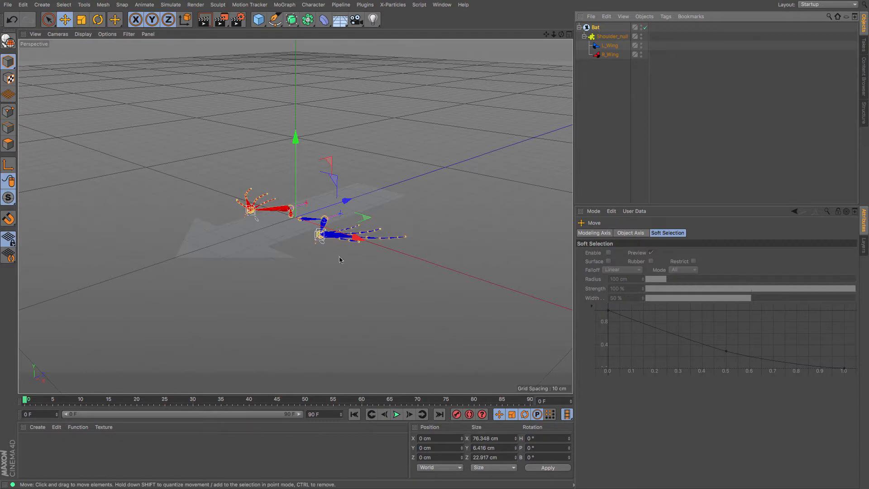
pyautogui.moveTo(340, 248); pyautogui.dragTo(184, 209)
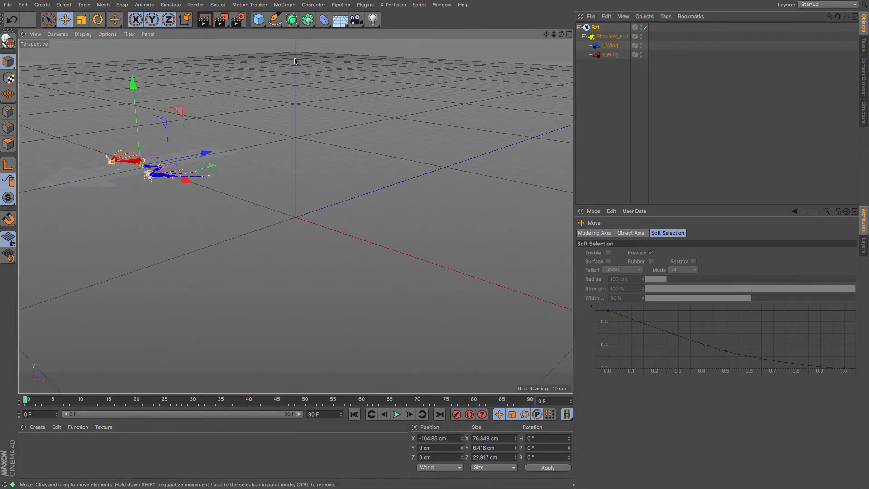
# - Create a second Character object with the Wings template and add a Shoulder component
pyautogui.click(314, 6)
pyautogui.click(321, 60)
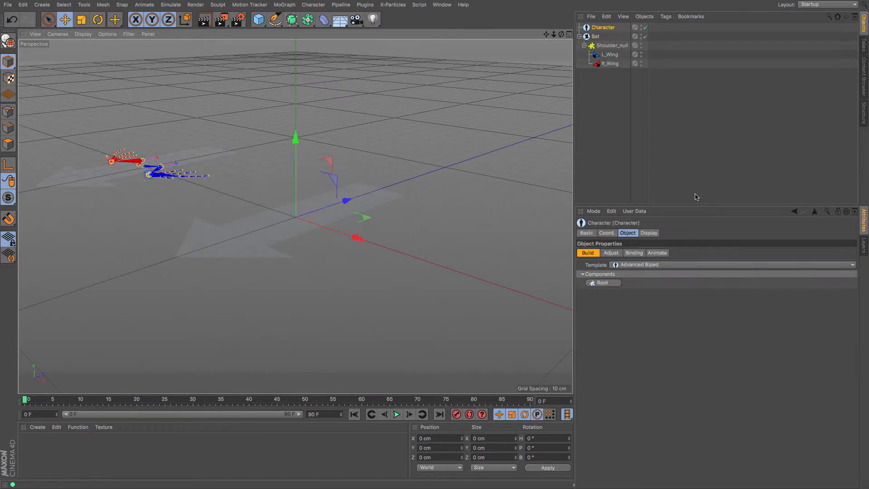
pyautogui.click(653, 265)
pyautogui.click(650, 355)
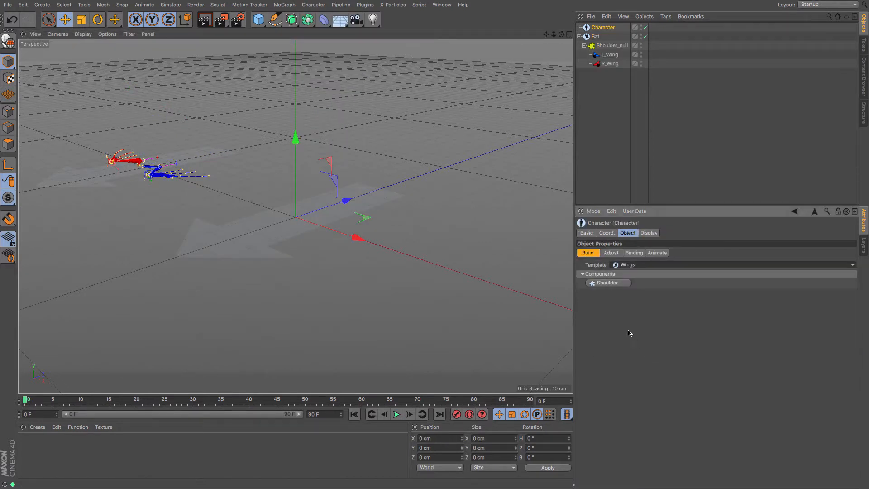
pyautogui.click(621, 284)
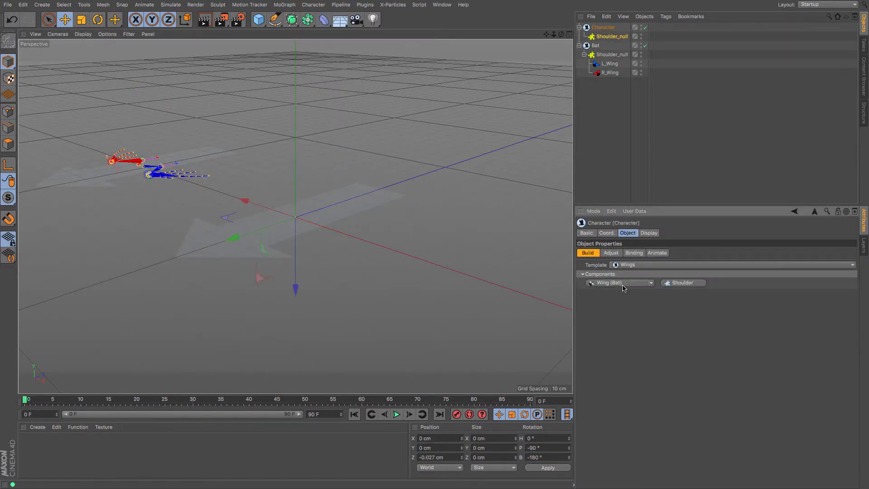
# - Add a left and right Wing (Bird) pair to the second character and move it to about 75 cm on X
pyautogui.click(651, 284)
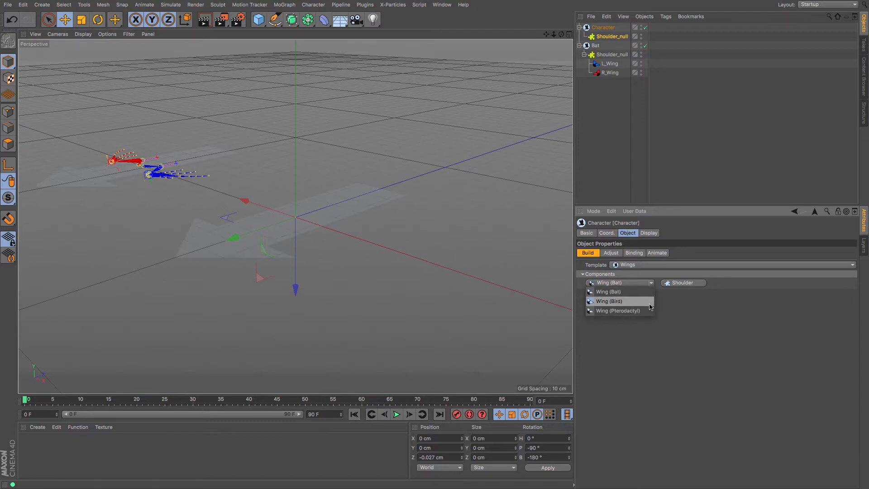
pyautogui.click(650, 302)
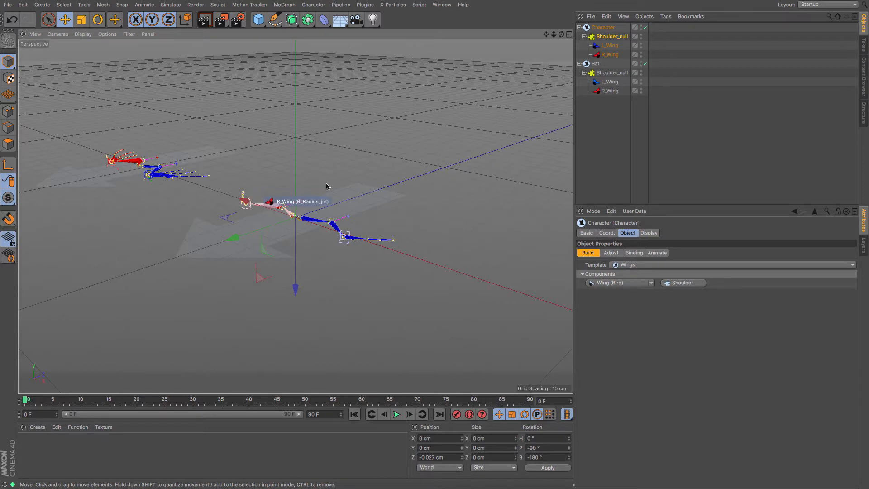
pyautogui.click(603, 29)
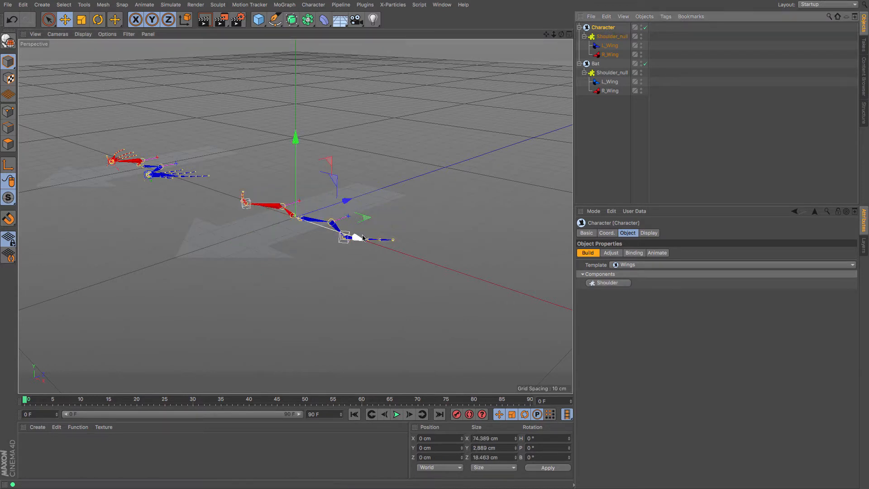
pyautogui.moveTo(358, 237); pyautogui.dragTo(583, 313)
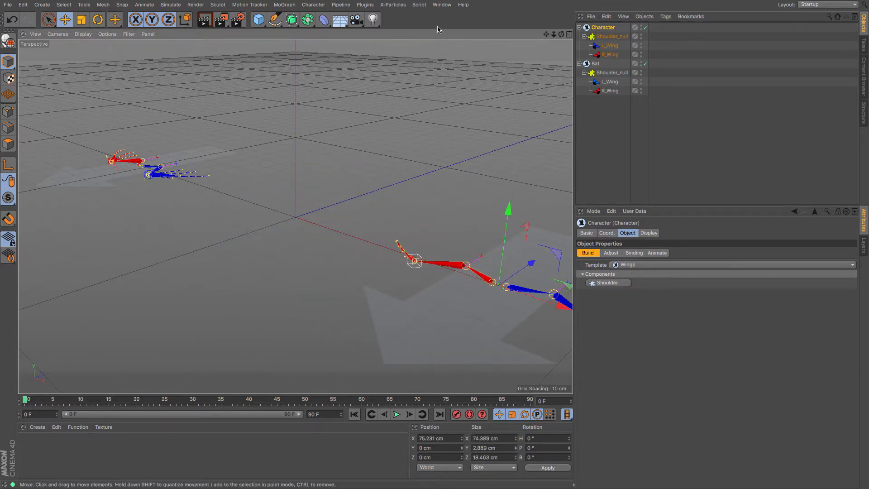
# - Create a third Character object from the Wings template with a Shoulder and a left and right Wing (Pterodactyl) pair
pyautogui.click(311, 6)
pyautogui.click(323, 60)
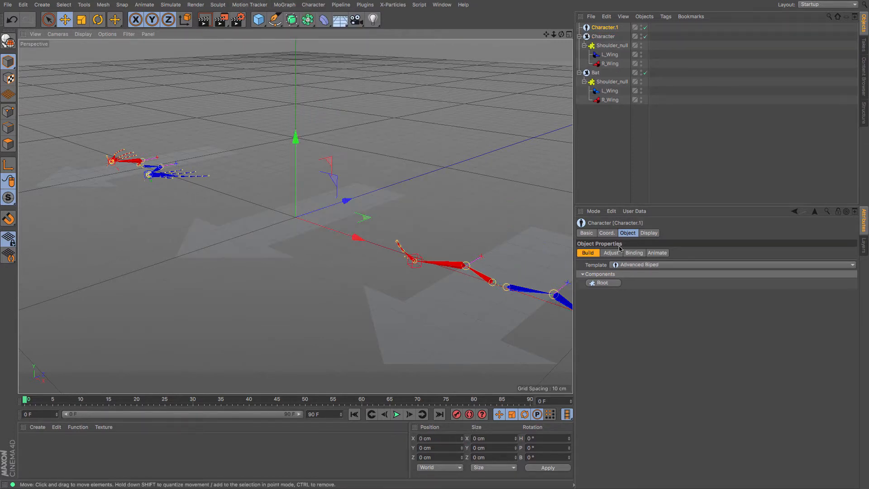
pyautogui.click(638, 267)
pyautogui.click(634, 361)
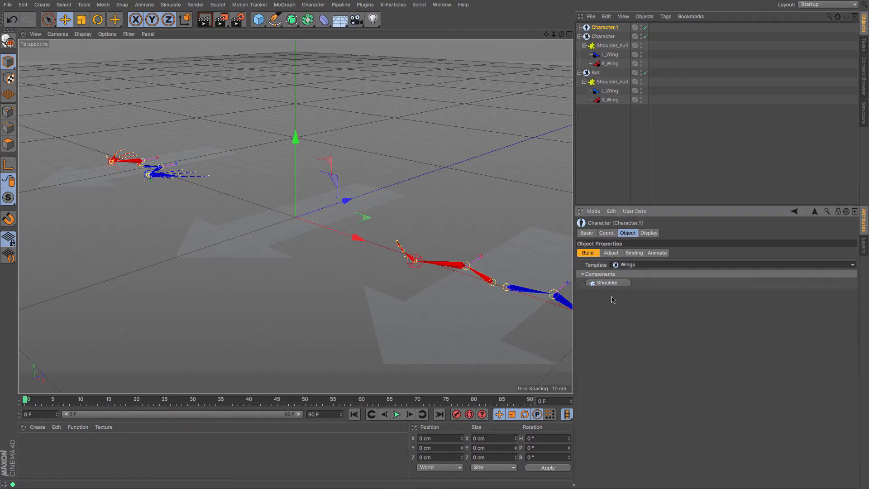
pyautogui.click(651, 283)
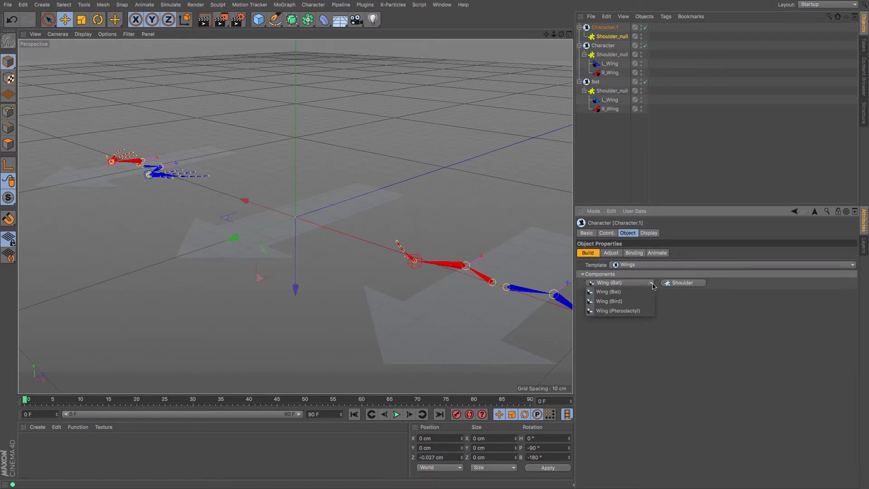
pyautogui.click(645, 312)
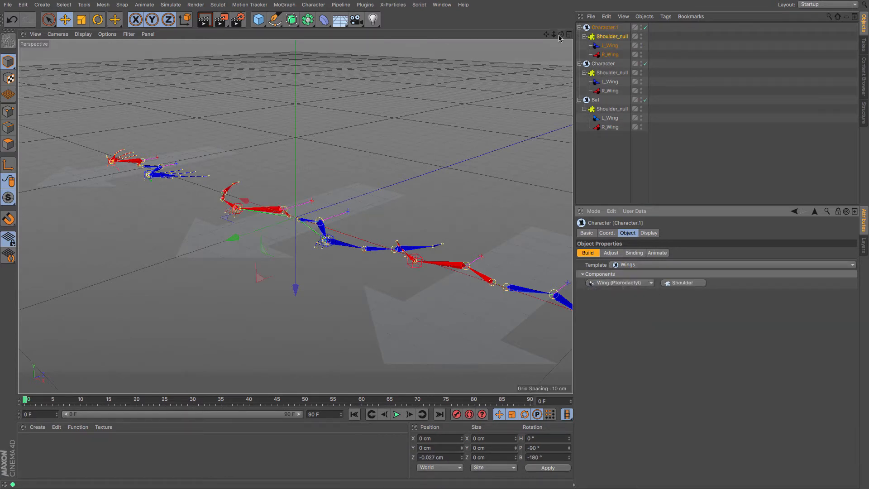
# - Move the bird-wing character farther along X to about 98 cm, clear of the pterodactyl wings
pyautogui.scroll(-5, 295, 216)
pyautogui.scroll(1, 295, 216)
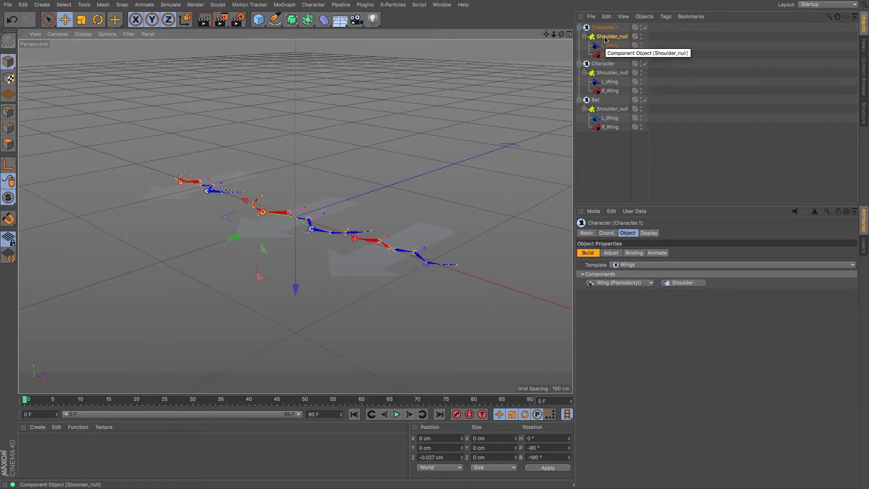
pyautogui.click(603, 63)
pyautogui.moveTo(460, 276); pyautogui.dragTo(501, 283)
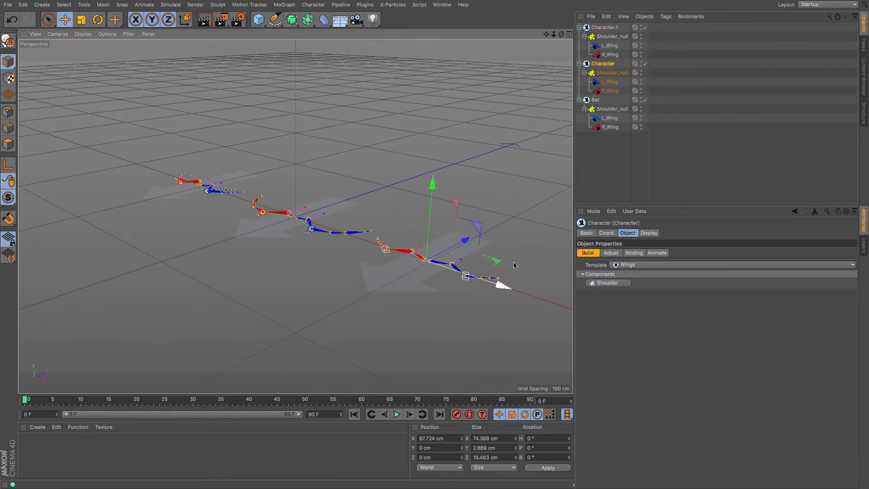
# - Select all three characters together and switch them to Animate mode
pyautogui.click(596, 101)
pyautogui.keyDown('ctrl'); pyautogui.click(602, 63); pyautogui.keyUp('ctrl')
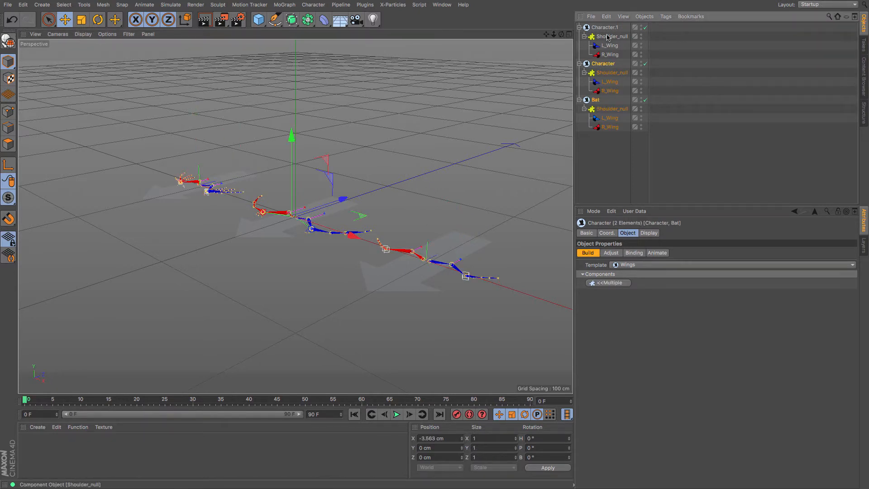
pyautogui.keyDown('ctrl'); pyautogui.click(604, 28); pyautogui.keyUp('ctrl')
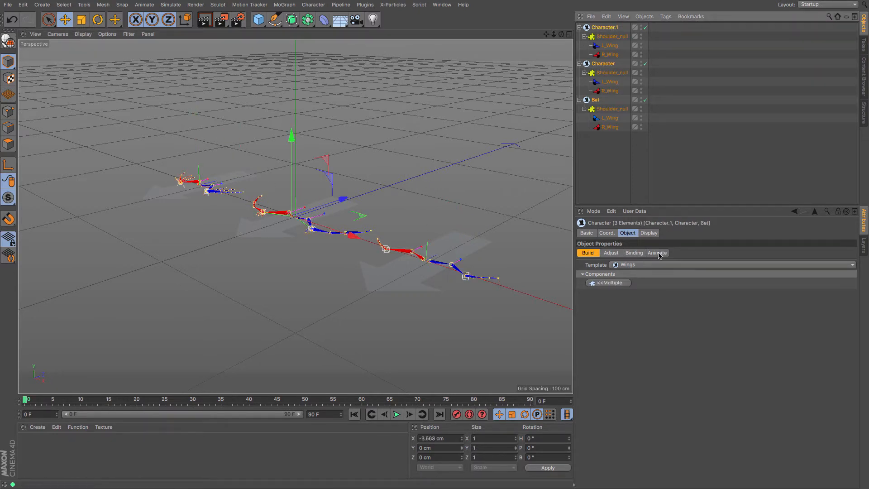
pyautogui.click(658, 254)
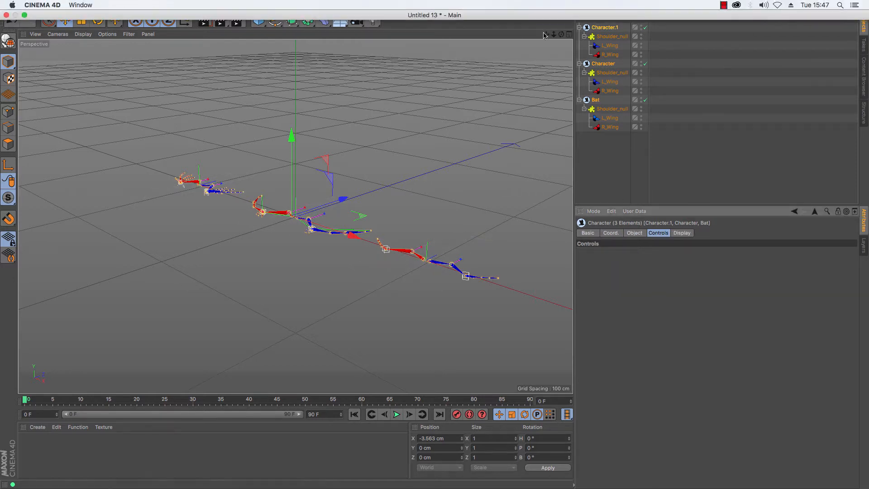
# - Rename the bird-wing character as Bird and the pterodactyl-wing character as Pter
pyautogui.moveTo(561, 35)
pyautogui.mouseDown()
pyautogui.moveTo(569, 35)
pyautogui.moveTo(549, 37)
pyautogui.mouseUp()
pyautogui.click(602, 64)
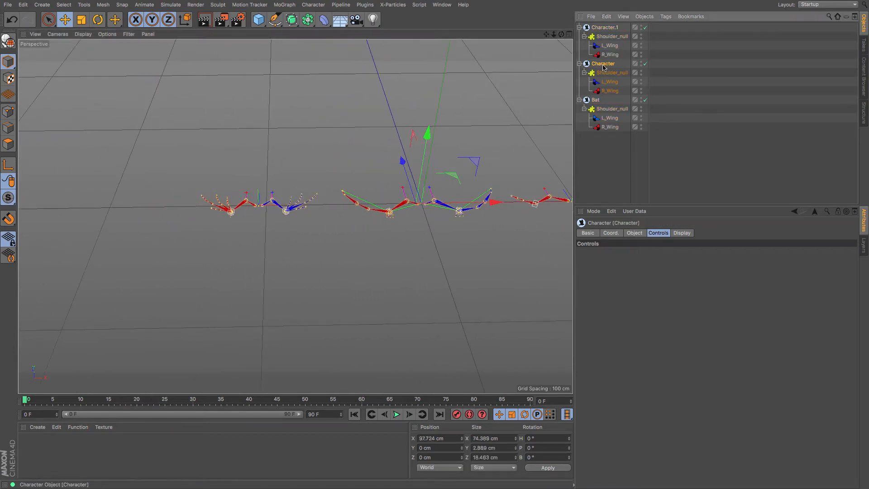
pyautogui.doubleClick(603, 64)
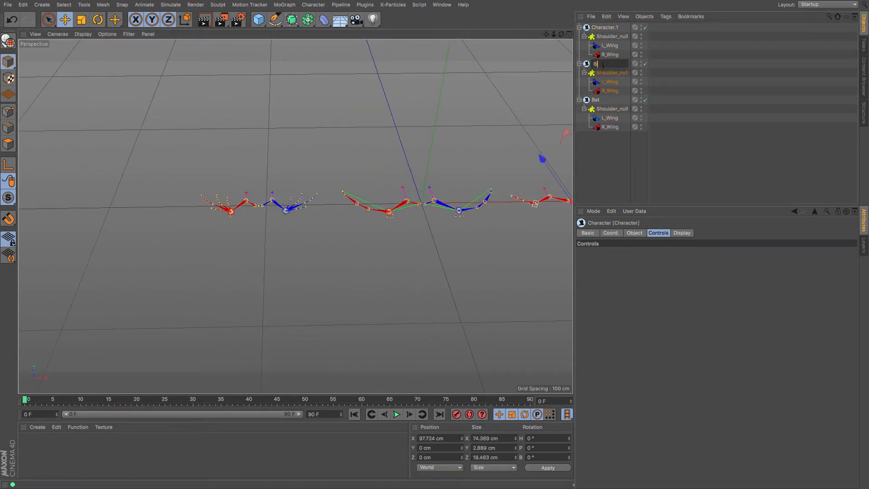
pyautogui.press('Return')
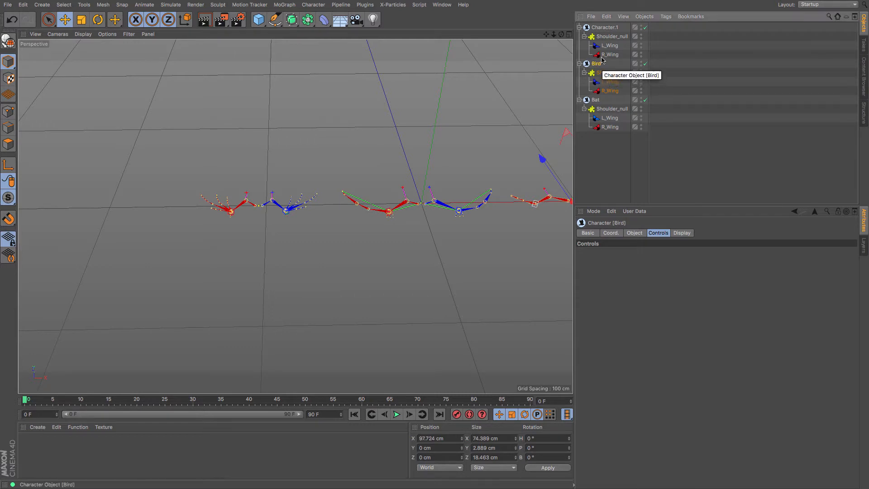
pyautogui.doubleClick(604, 27)
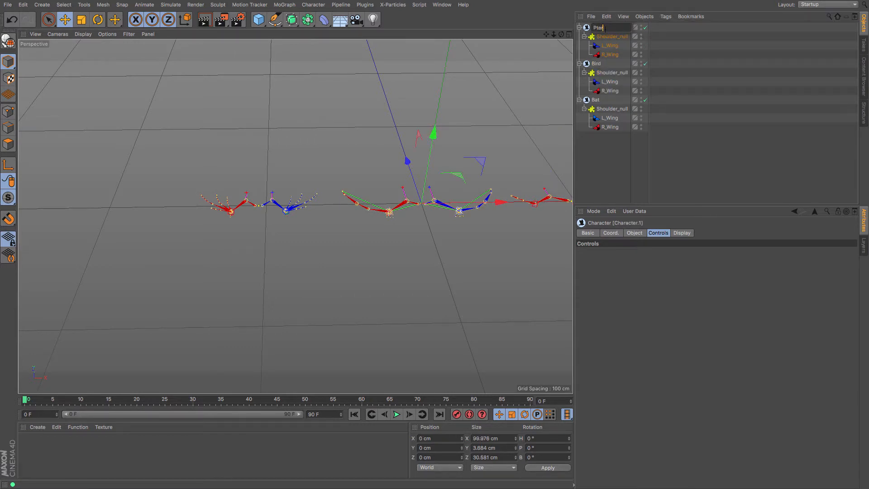
pyautogui.press('Return')
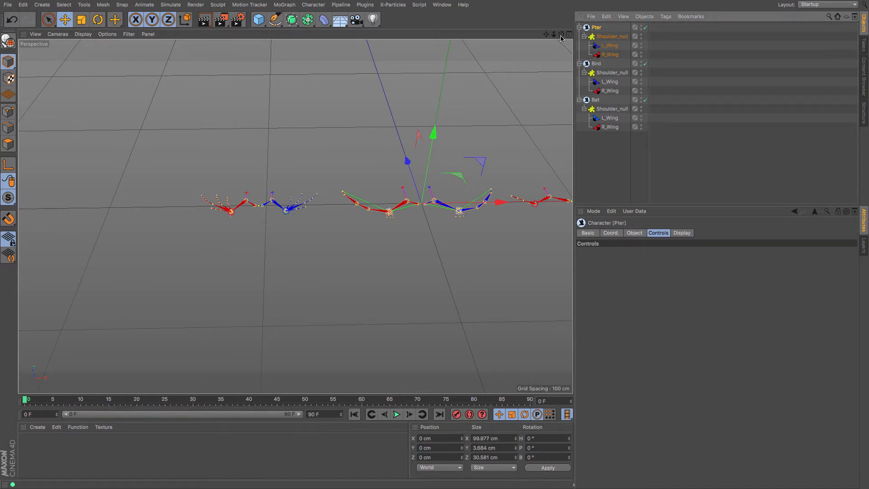
# - Move the Bat's left wing control outward along its own axis to about X -85.5 cm and Z -4.8 cm
pyautogui.moveTo(561, 36); pyautogui.dragTo(295, 215)
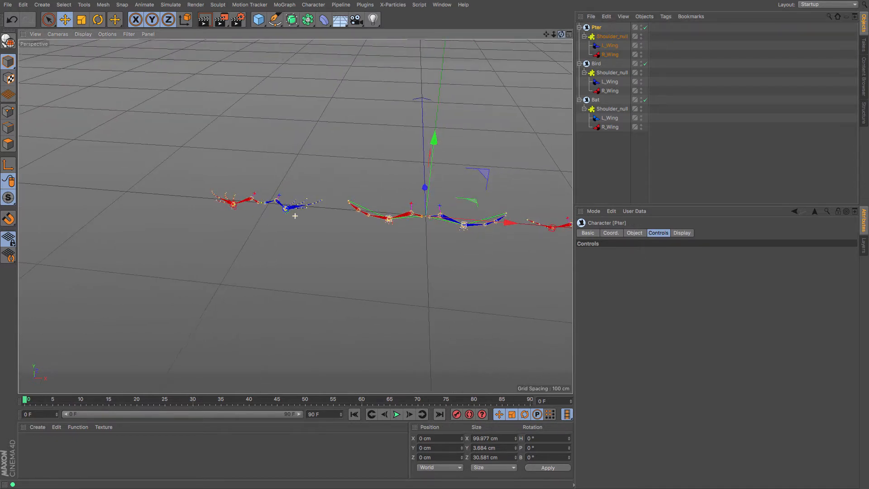
pyautogui.click(593, 101)
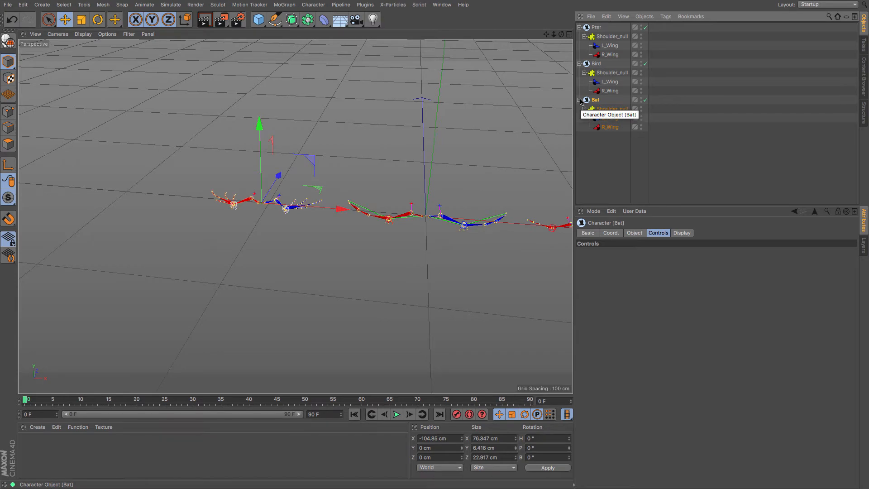
pyautogui.press('o')
pyautogui.moveTo(562, 34); pyautogui.dragTo(468, 30)
pyautogui.keyDown('alt'); pyautogui.moveTo(301, 188); pyautogui.dragTo(328, 206); pyautogui.keyUp('alt')
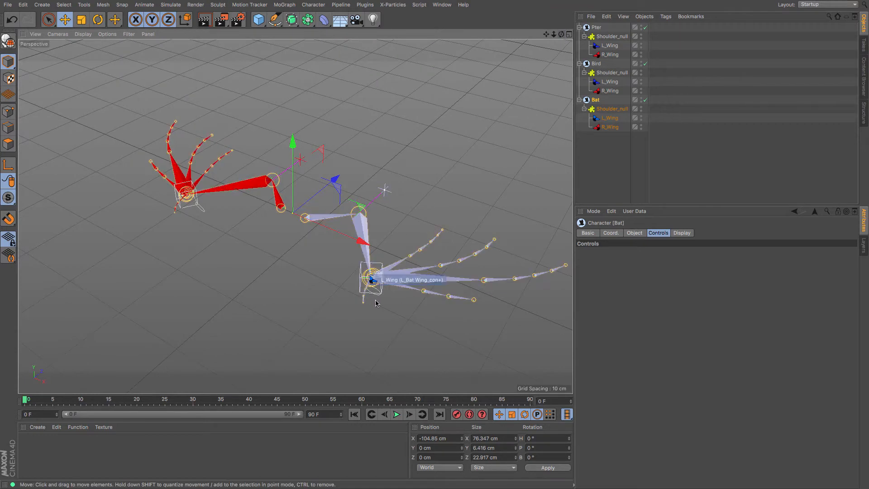
pyautogui.click(362, 266)
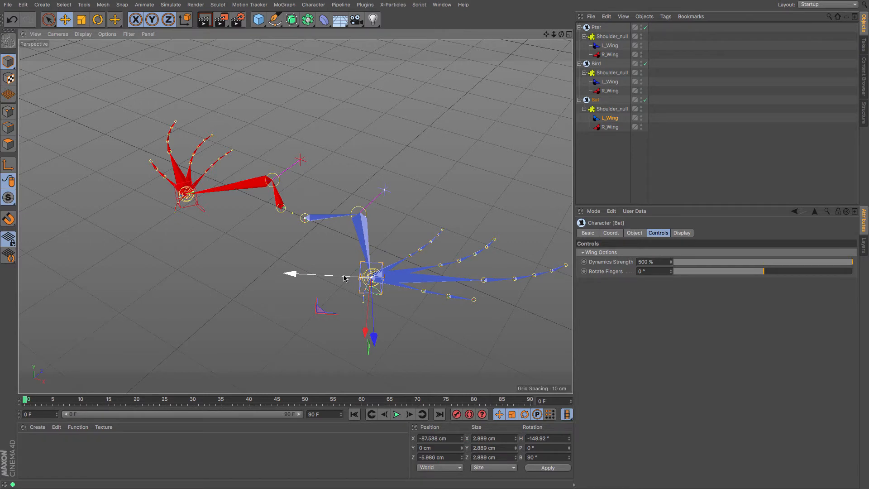
pyautogui.moveTo(344, 278); pyautogui.dragTo(369, 256)
pyautogui.moveTo(561, 35); pyautogui.dragTo(561, 25)
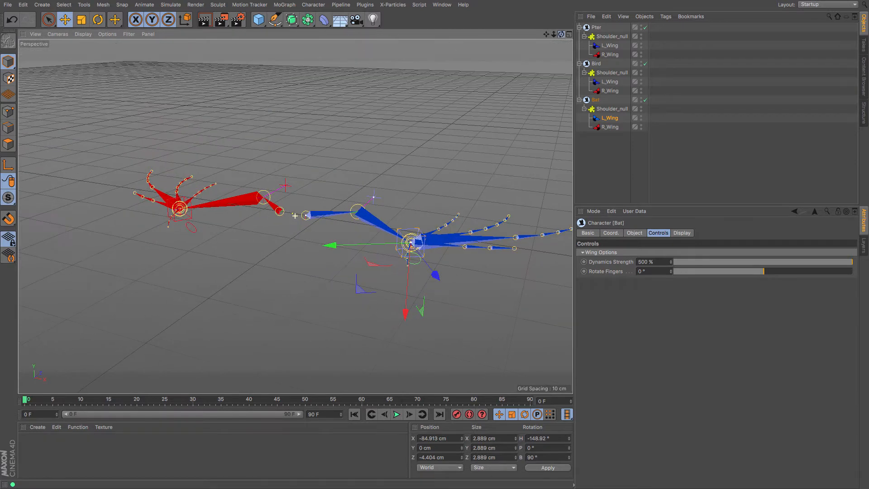
pyautogui.moveTo(334, 246)
pyautogui.mouseDown()
pyautogui.moveTo(349, 246)
pyautogui.moveTo(331, 247)
pyautogui.mouseUp()
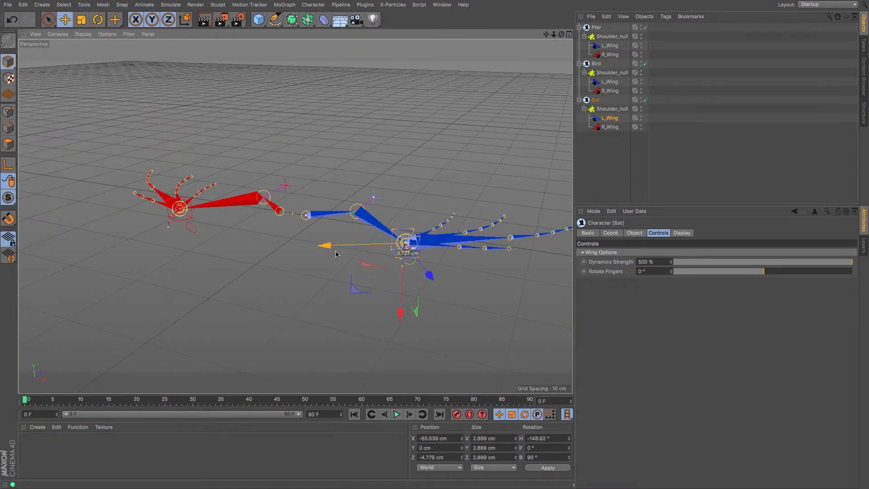
# - Try lowering the Bat's left wing control to about Y -2 cm and rotating it, and undo both changes
pyautogui.moveTo(400, 316); pyautogui.dragTo(410, 332)
pyautogui.press('r')
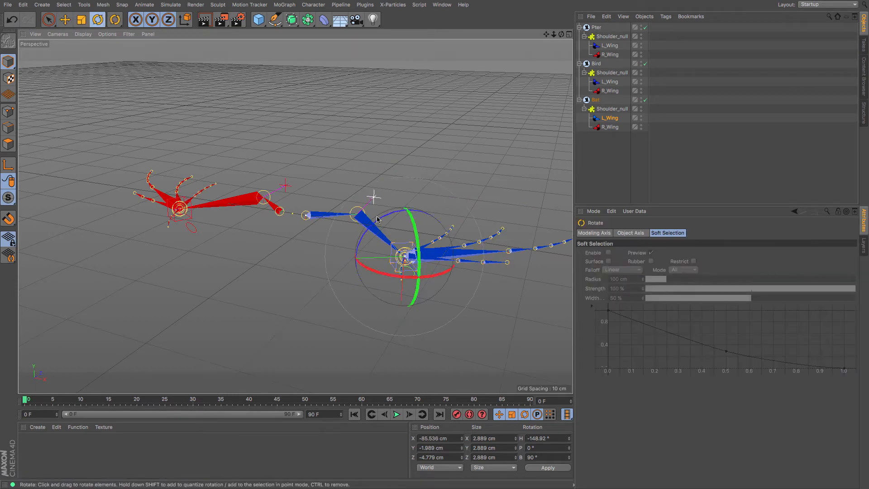
pyautogui.moveTo(383, 216)
pyautogui.mouseDown()
pyautogui.moveTo(421, 216)
pyautogui.moveTo(397, 213)
pyautogui.mouseUp()
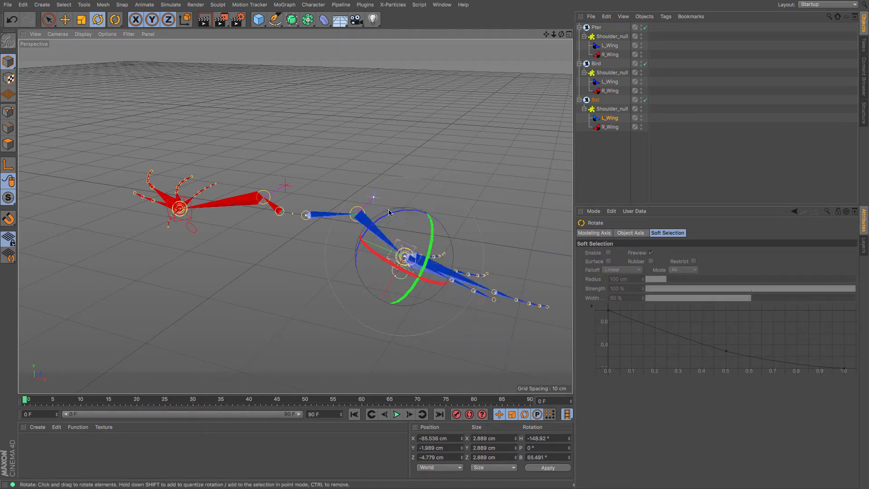
pyautogui.hotkey('ctrl', 'z')
pyautogui.hotkey('ctrl', 'z')
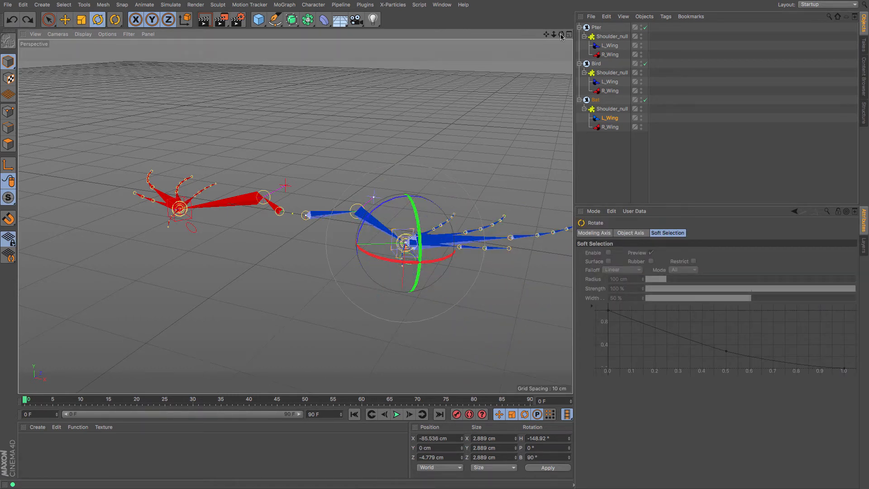
# - Try a Dynamics Strength of 84 % on the Bat's left wing, and return it to 500 %
pyautogui.moveTo(561, 34); pyautogui.dragTo(547, 34)
pyautogui.click(613, 119)
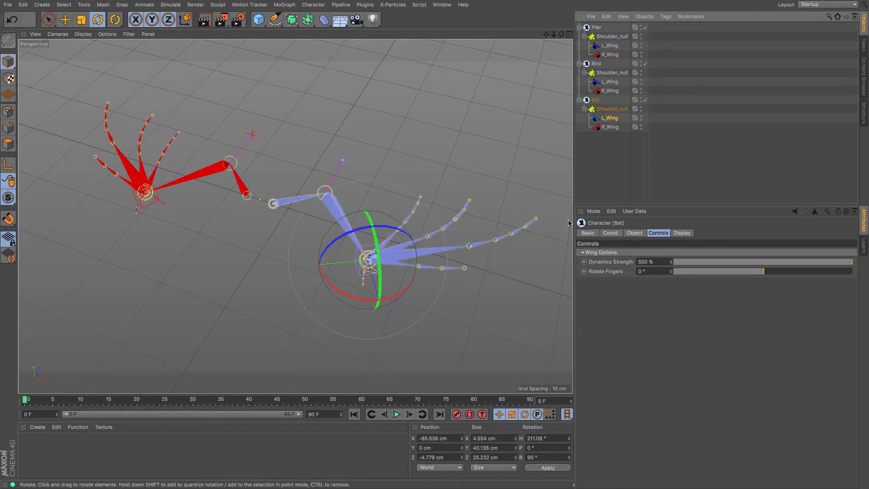
pyautogui.moveTo(827, 266); pyautogui.dragTo(702, 271)
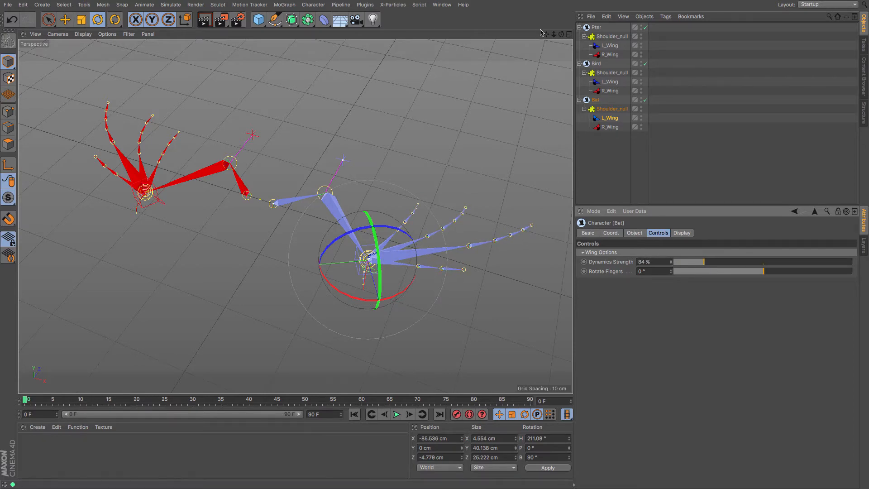
pyautogui.moveTo(561, 35); pyautogui.dragTo(603, 65)
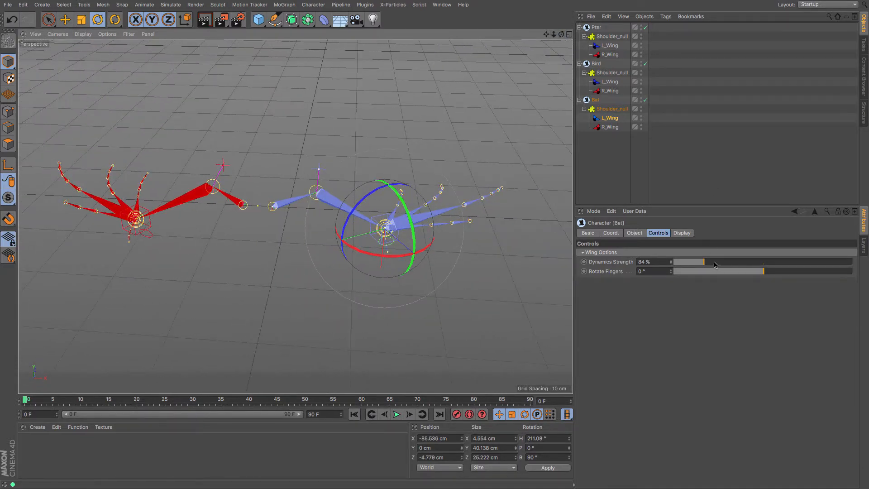
pyautogui.moveTo(715, 265); pyautogui.dragTo(868, 266)
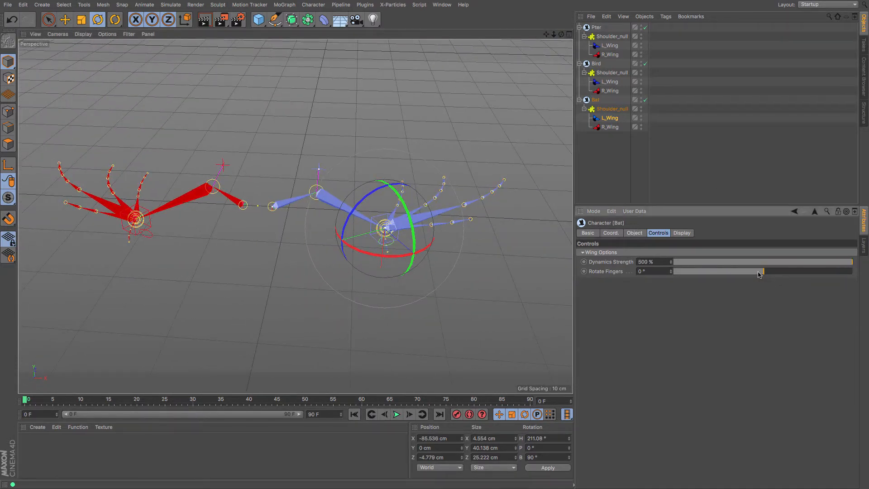
# - Select the Bat's left elbow control and set the left wing's Rotate Fingers to 2°
pyautogui.moveTo(762, 272)
pyautogui.mouseDown()
pyautogui.moveTo(867, 279)
pyautogui.moveTo(667, 271)
pyautogui.moveTo(764, 278)
pyautogui.mouseUp()
pyautogui.moveTo(561, 35); pyautogui.dragTo(500, 22)
pyautogui.click(611, 109)
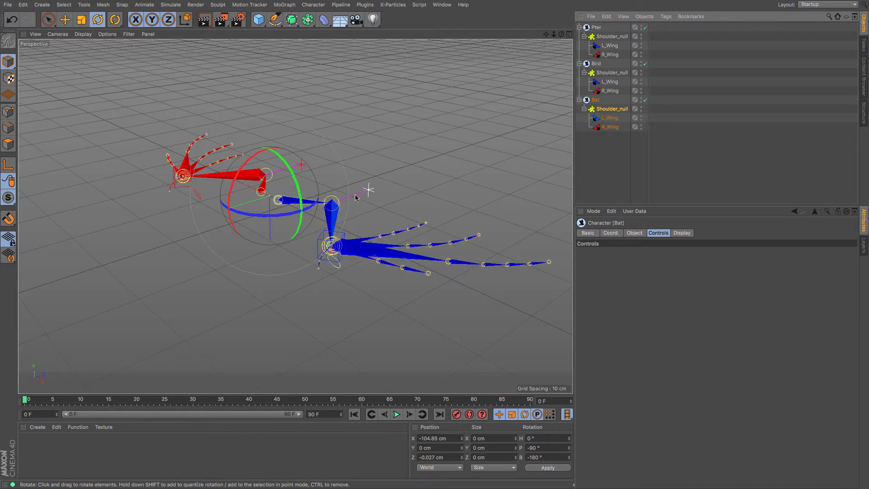
pyautogui.click(368, 190)
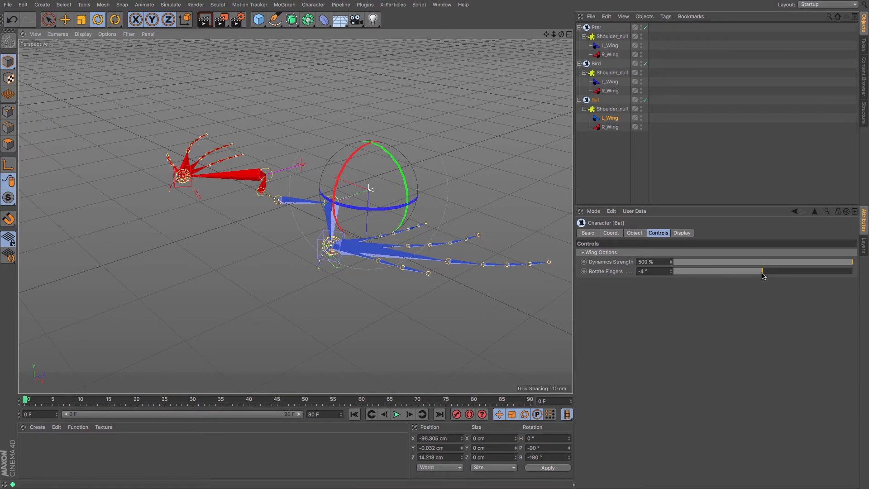
pyautogui.moveTo(763, 275)
pyautogui.mouseDown()
pyautogui.moveTo(788, 274)
pyautogui.moveTo(765, 275)
pyautogui.mouseUp()
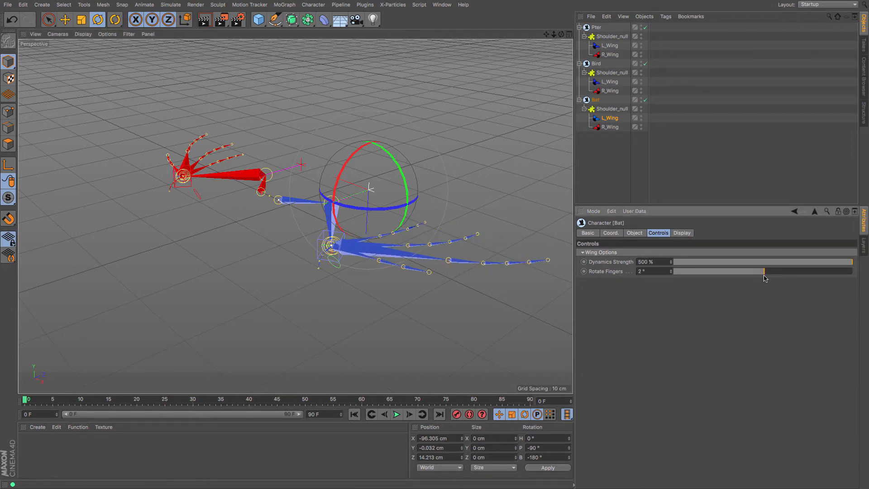
# - Try rotating the Bat's left shoulder-end control and raising its left wing control, and undo the changes
pyautogui.click(275, 205)
pyautogui.moveTo(316, 171); pyautogui.dragTo(282, 150)
pyautogui.press('e')
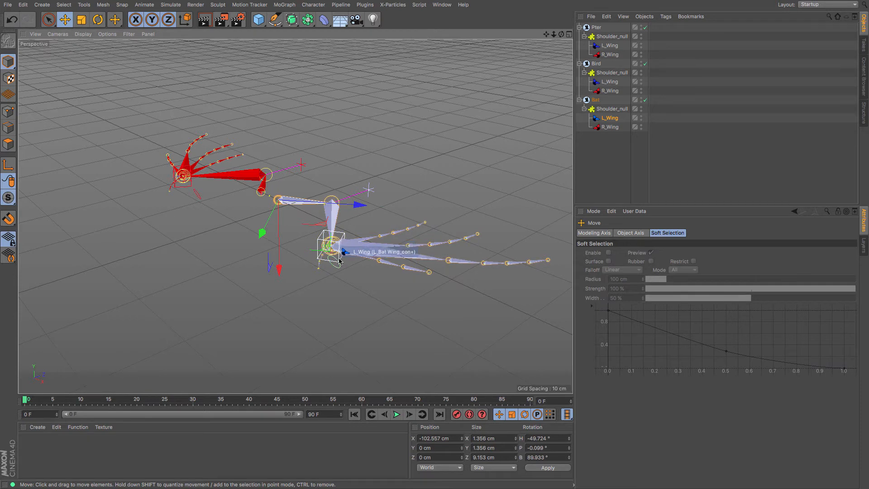
pyautogui.moveTo(340, 261); pyautogui.dragTo(395, 292)
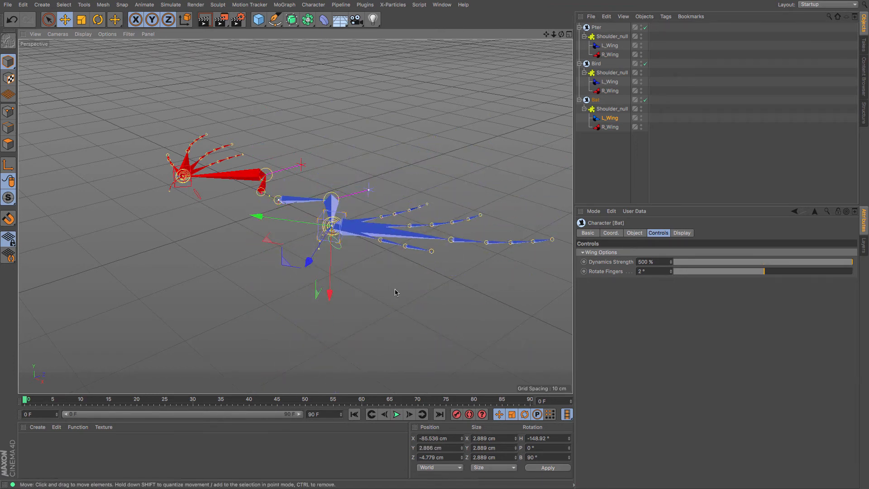
pyautogui.press('super+z')
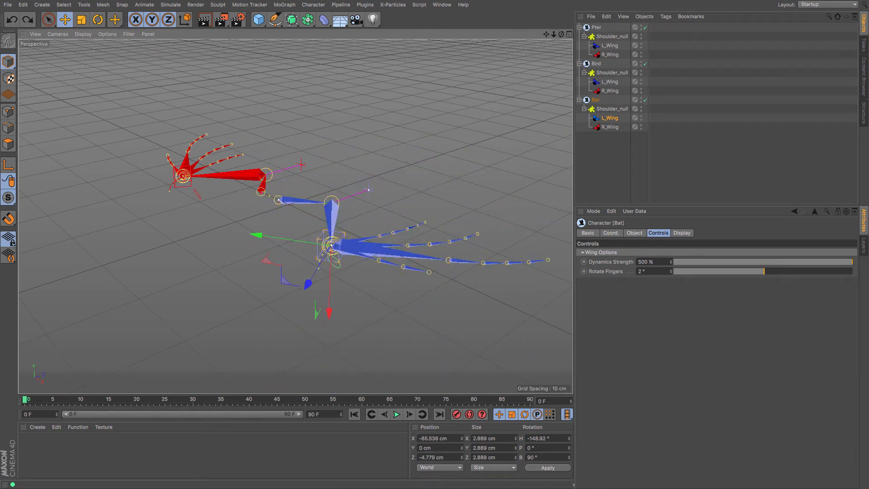
# - Rotate the round control below the wrist of the Bat's right wing
pyautogui.moveTo(562, 34); pyautogui.dragTo(587, 11)
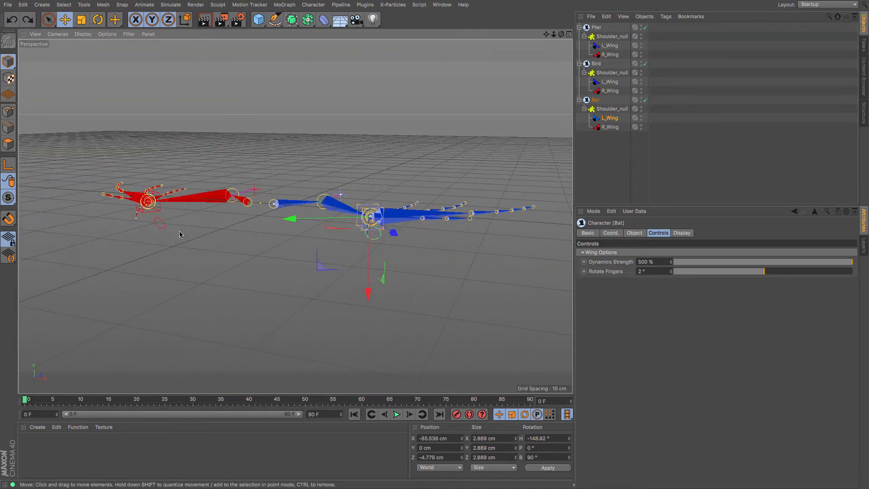
pyautogui.click(165, 230)
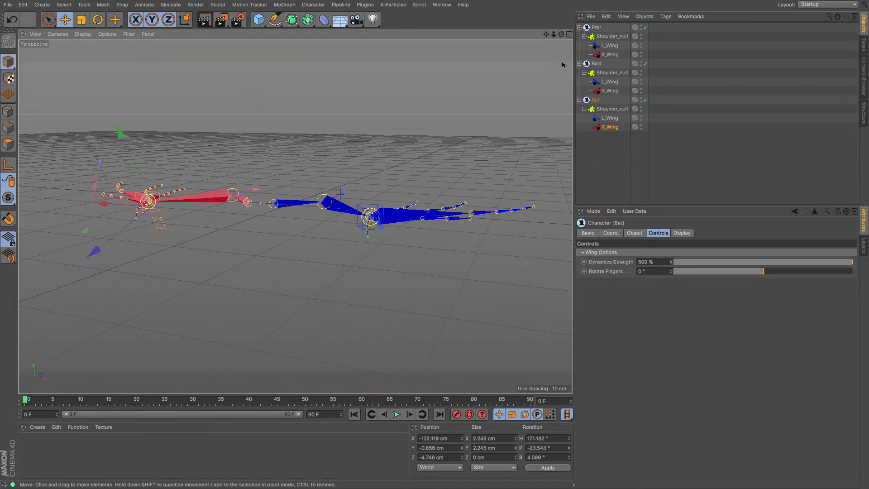
pyautogui.moveTo(560, 35); pyautogui.dragTo(627, 33)
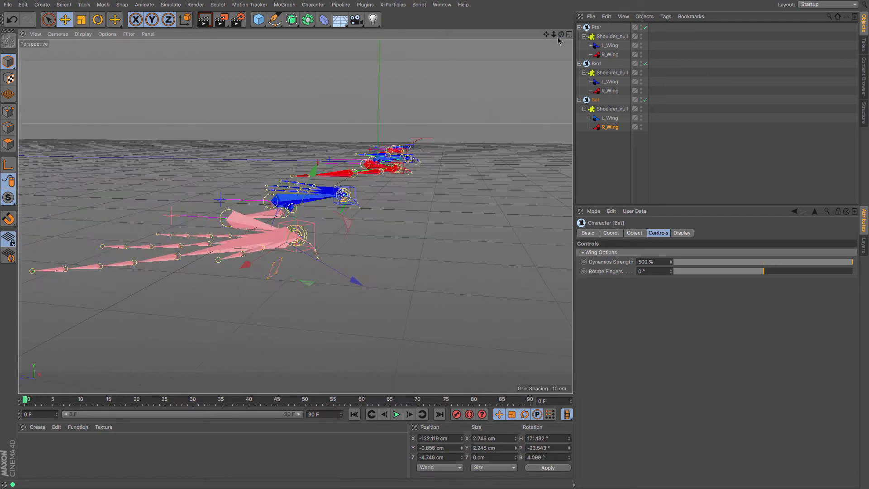
pyautogui.click(97, 20)
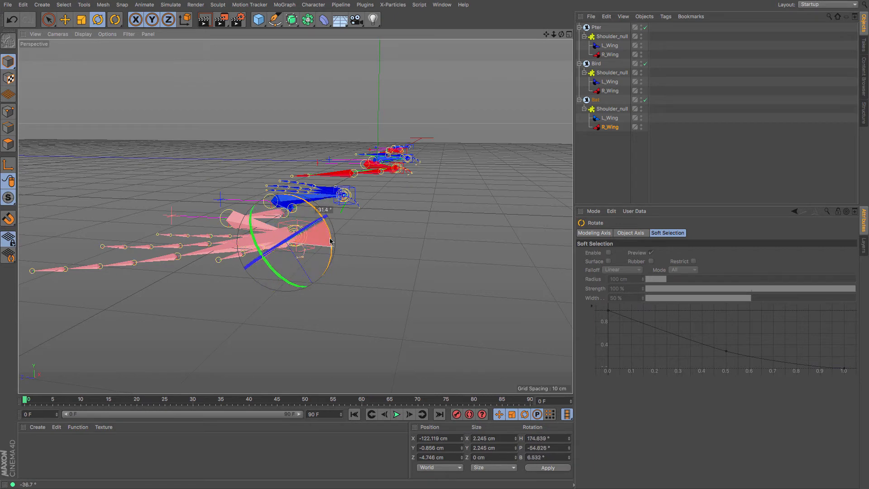
pyautogui.moveTo(334, 257); pyautogui.dragTo(332, 204)
# - Try rotating the pterodactyl's left wing control, undo it, and raise the control to about Y 3.1 cm
pyautogui.moveTo(561, 35); pyautogui.dragTo(525, 64)
pyautogui.moveTo(546, 36); pyautogui.dragTo(1, 138)
pyautogui.click(595, 28)
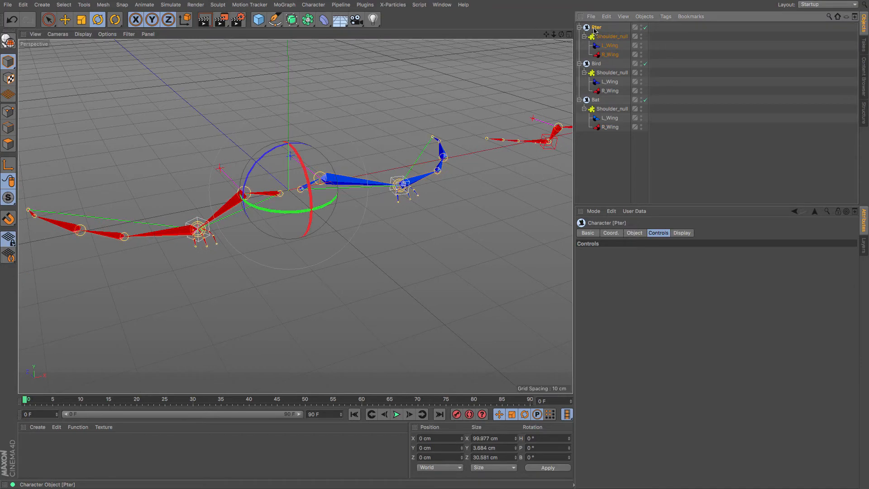
pyautogui.moveTo(562, 35)
pyautogui.mouseDown()
pyautogui.moveTo(602, 42)
pyautogui.moveTo(557, 42)
pyautogui.mouseUp()
pyautogui.click(409, 183)
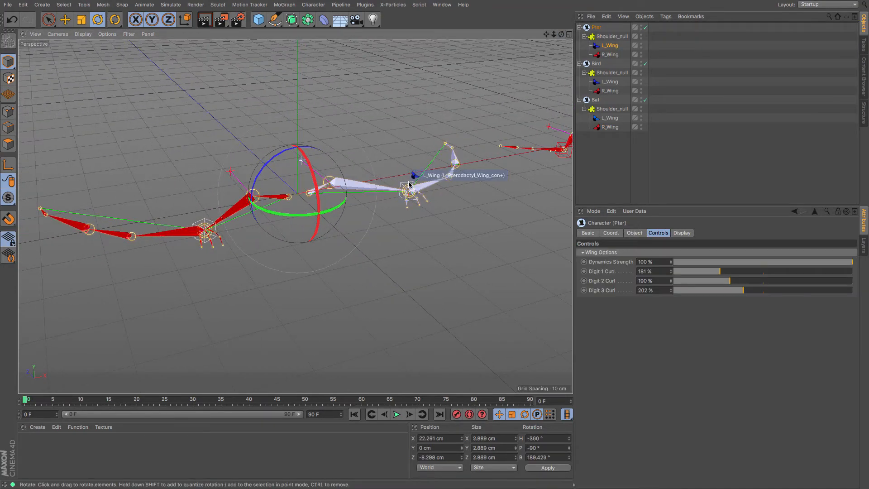
pyautogui.moveTo(393, 152); pyautogui.dragTo(411, 157)
pyautogui.hotkey('ctrl', 'z')
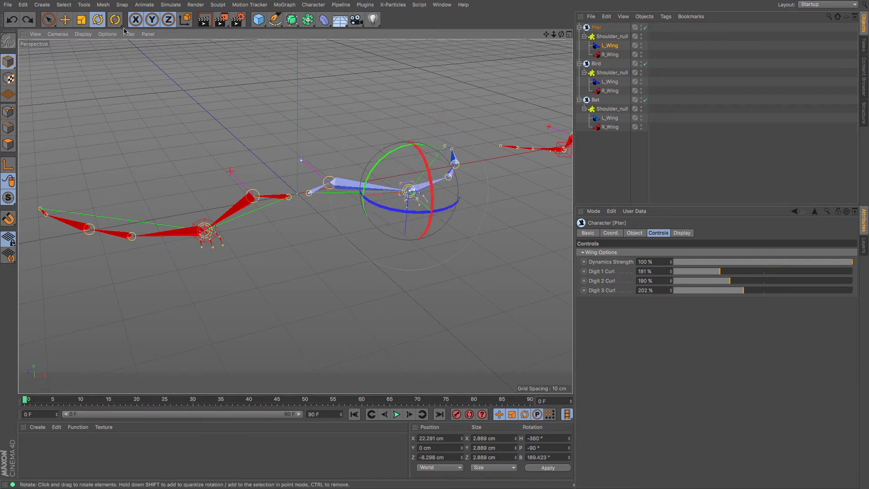
pyautogui.click(66, 19)
pyautogui.moveTo(405, 260)
pyautogui.mouseDown()
pyautogui.moveTo(404, 215)
pyautogui.moveTo(403, 247)
pyautogui.mouseUp()
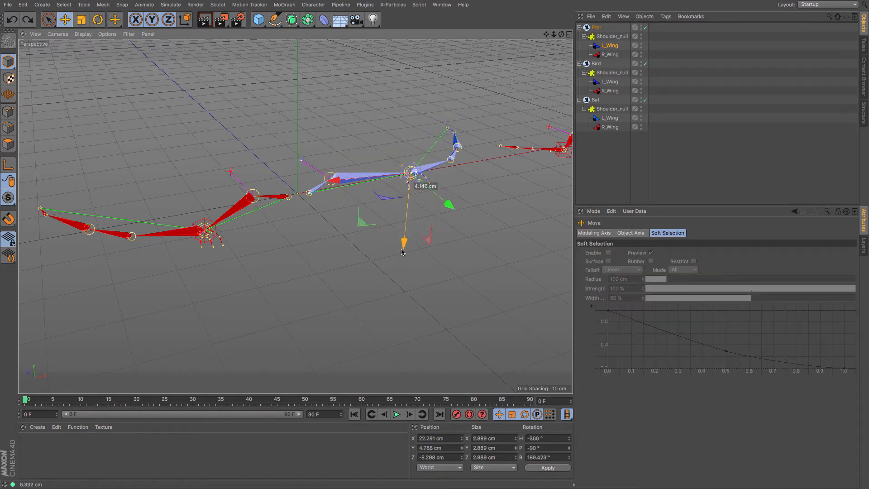
# - Set the pterodactyl's left wing curls to 186 % for Digit 1, 188 % for Digit 2 and 187 % for Digit 3
pyautogui.click(411, 172)
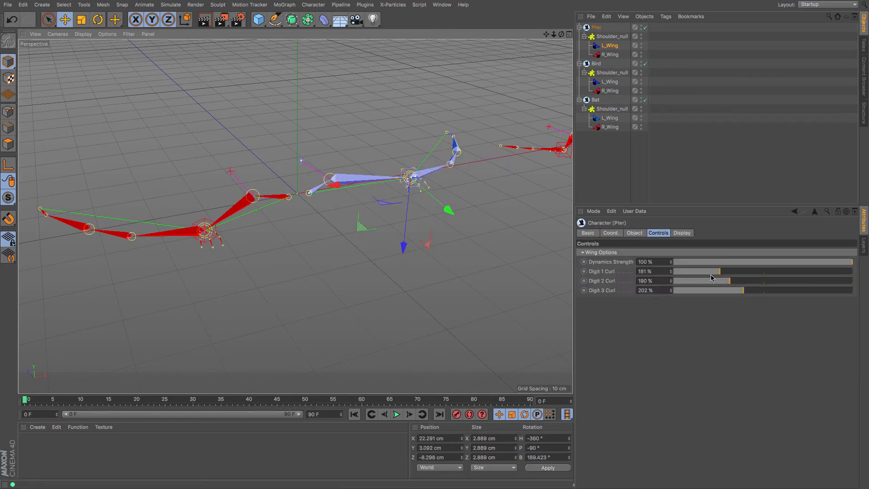
pyautogui.moveTo(719, 273); pyautogui.dragTo(657, 282)
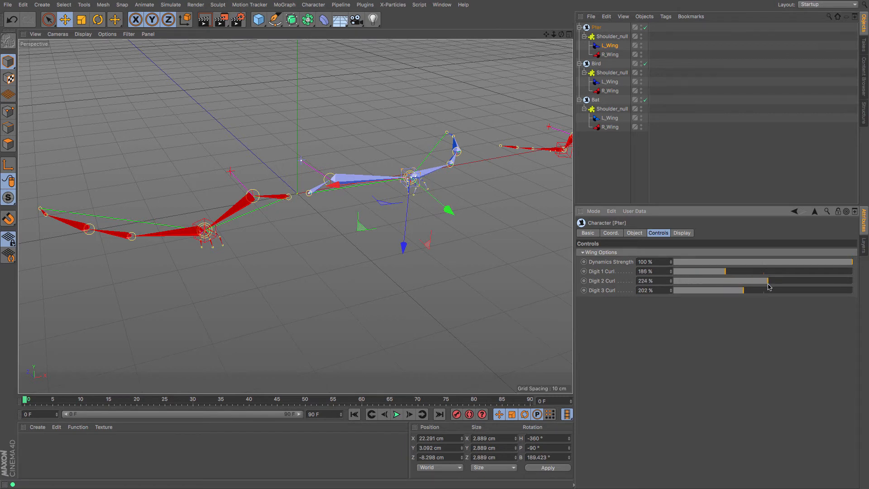
pyautogui.moveTo(768, 286); pyautogui.dragTo(731, 292)
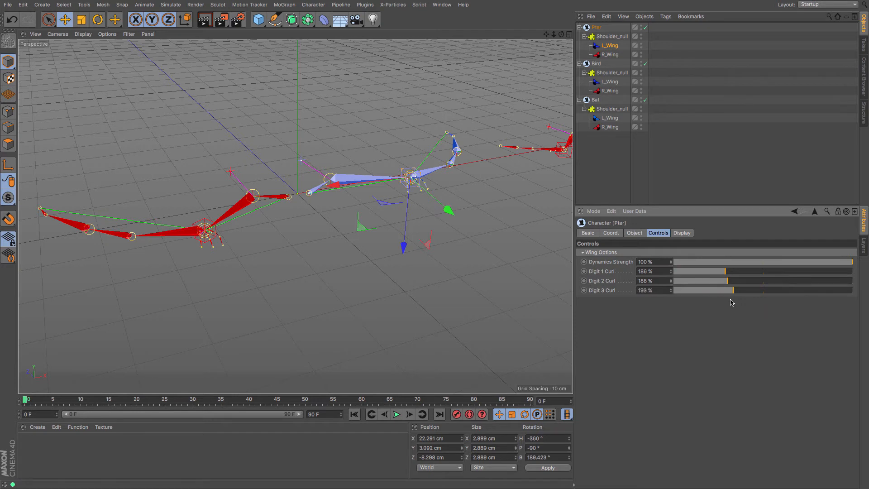
pyautogui.moveTo(731, 302); pyautogui.dragTo(725, 302)
# - Move the pterodactyl's left wing control to about X 12.2, Y -10, Z -10.9 cm and rotate it slightly
pyautogui.moveTo(496, 203); pyautogui.dragTo(467, 258)
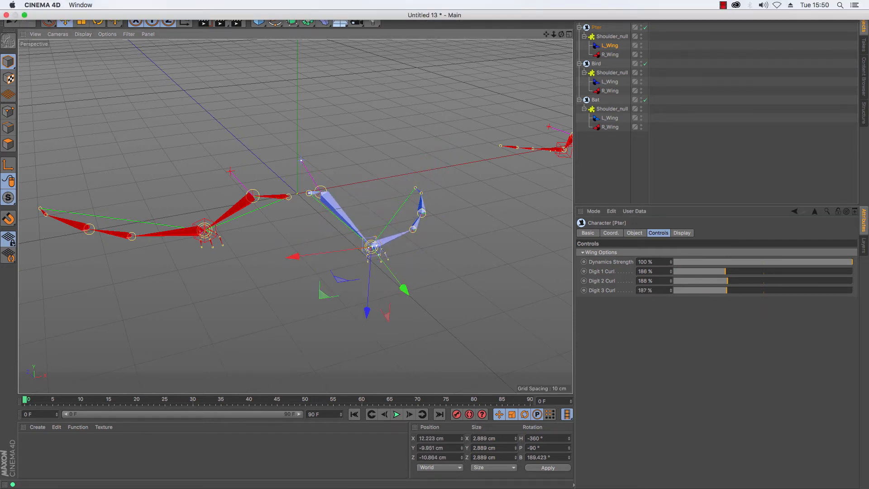
pyautogui.moveTo(561, 34)
pyautogui.mouseDown()
pyautogui.moveTo(470, 13)
pyautogui.moveTo(561, 25)
pyautogui.moveTo(543, 37)
pyautogui.moveTo(560, 37)
pyautogui.mouseUp()
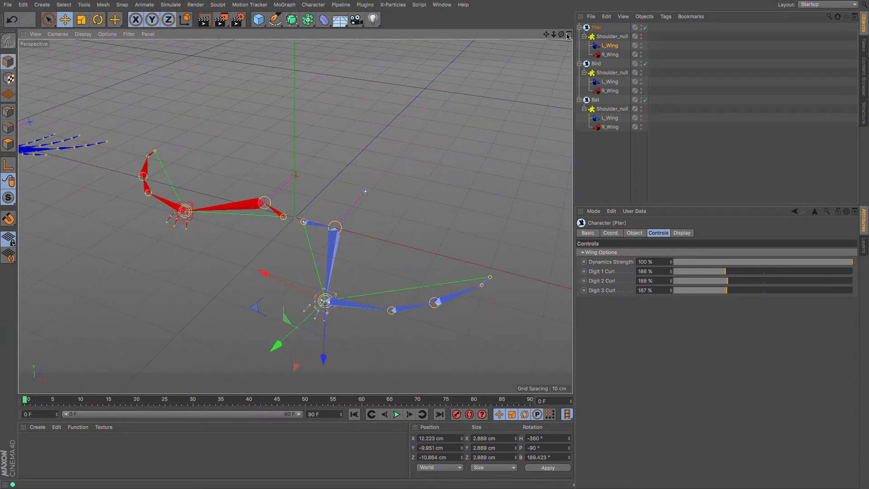
pyautogui.press('r')
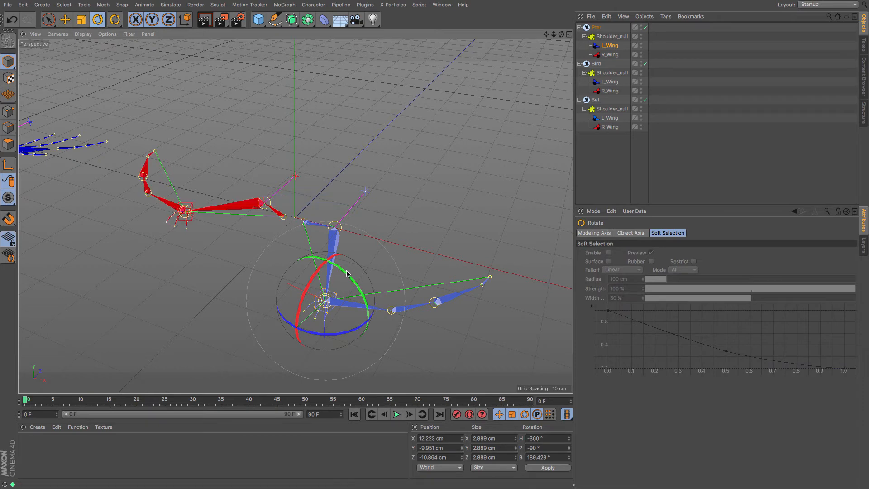
pyautogui.moveTo(347, 273)
pyautogui.mouseDown()
pyautogui.moveTo(351, 259)
pyautogui.moveTo(347, 273)
pyautogui.mouseUp()
# - Examine the pterodactyl's left and right elbow controls, then its left wing and shoulder components
pyautogui.moveTo(561, 35); pyautogui.dragTo(656, 52)
pyautogui.click(65, 20)
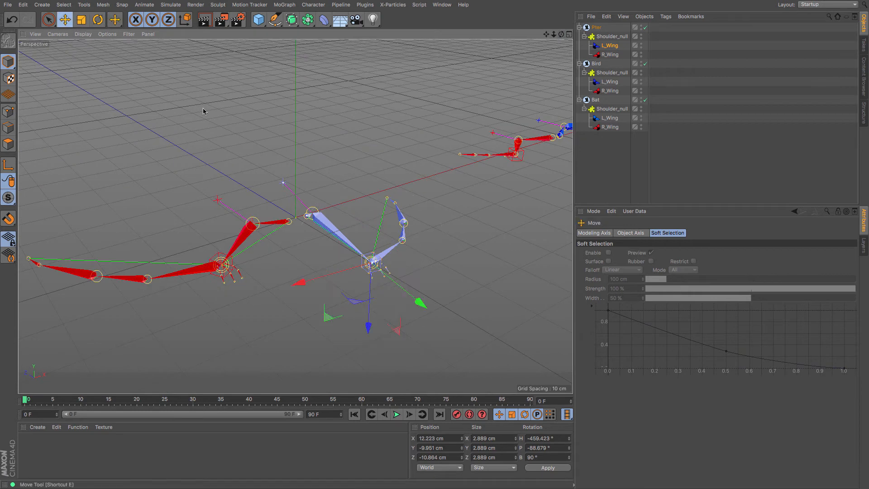
pyautogui.click(282, 183)
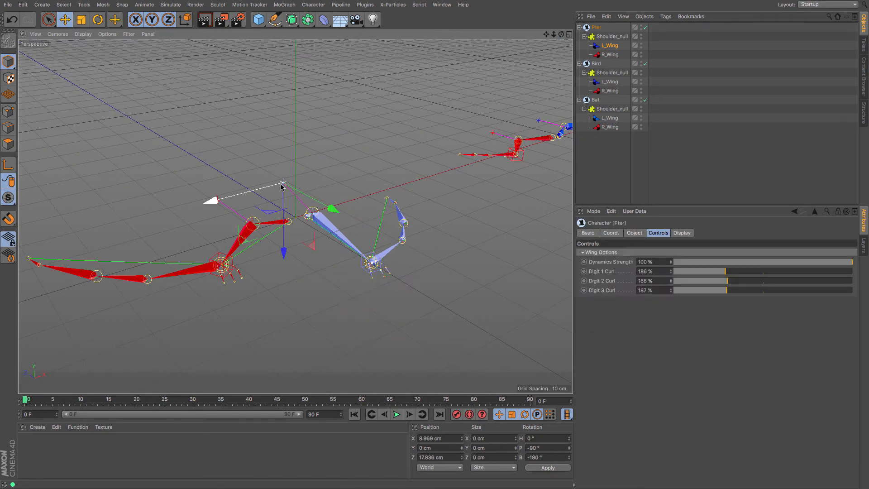
pyautogui.click(216, 200)
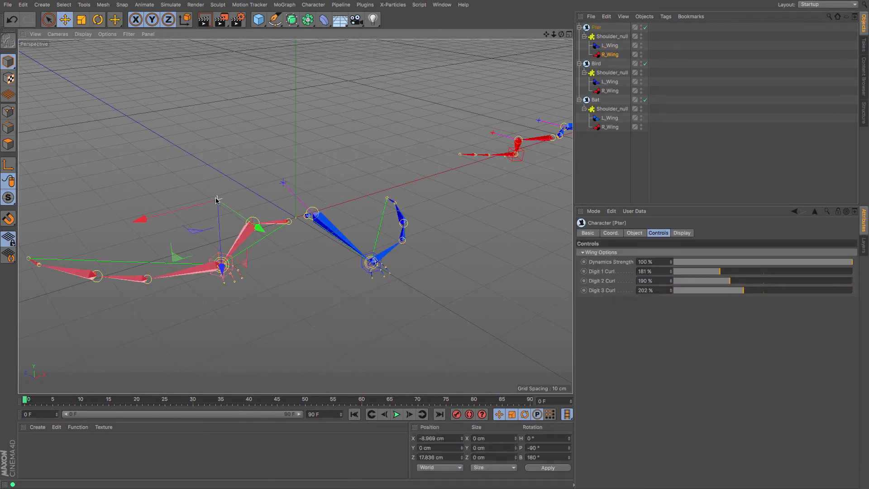
pyautogui.click(609, 46)
pyautogui.click(609, 37)
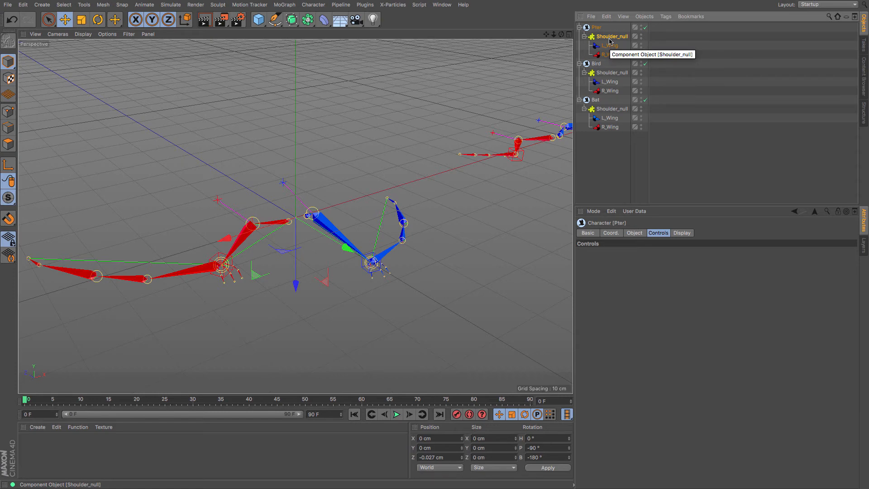
# - Set the Dynamics Strength of the pterodactyl's right wing to 33 %
pyautogui.moveTo(561, 35); pyautogui.dragTo(331, 197)
pyautogui.click(208, 198)
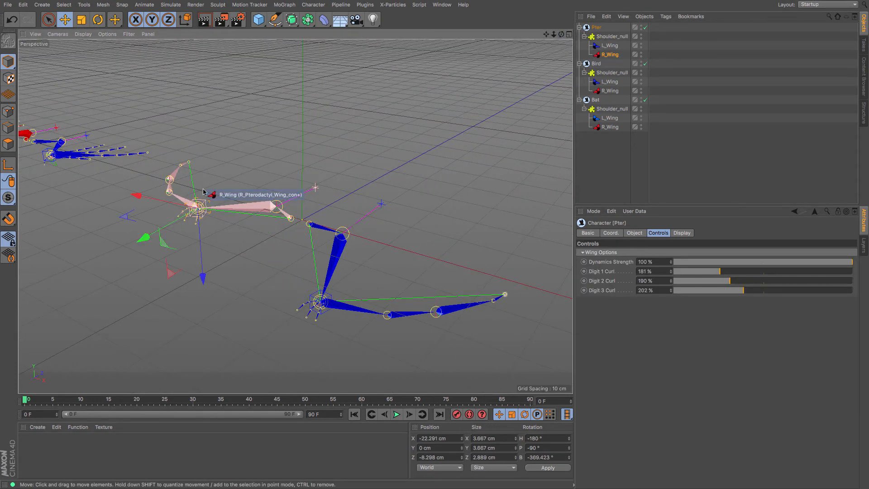
pyautogui.moveTo(849, 262); pyautogui.dragTo(710, 259)
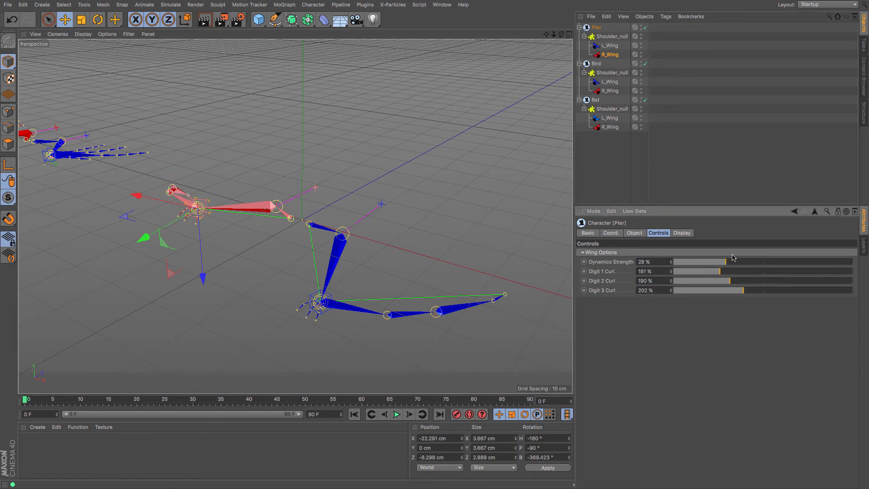
pyautogui.moveTo(561, 35); pyautogui.dragTo(391, 88)
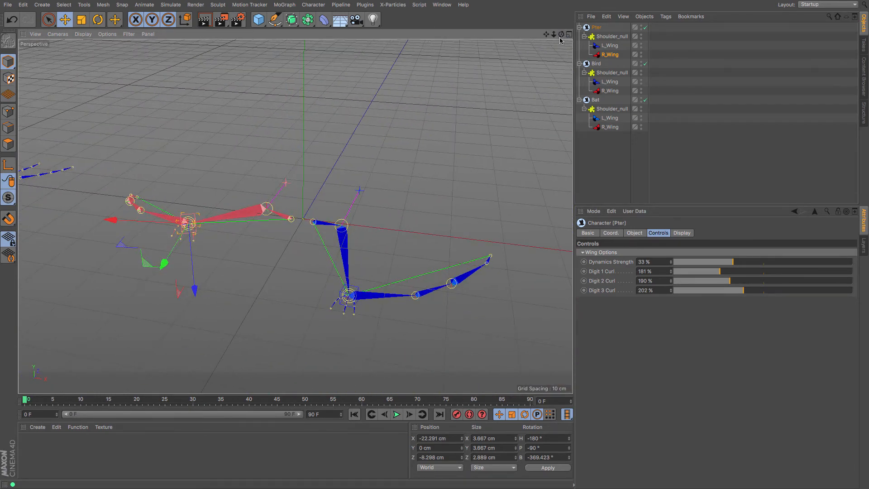
# - Select the Bird's left elbow control and try adjusting the left wing's Dynamics Strength
pyautogui.moveTo(547, 34); pyautogui.dragTo(89, 20)
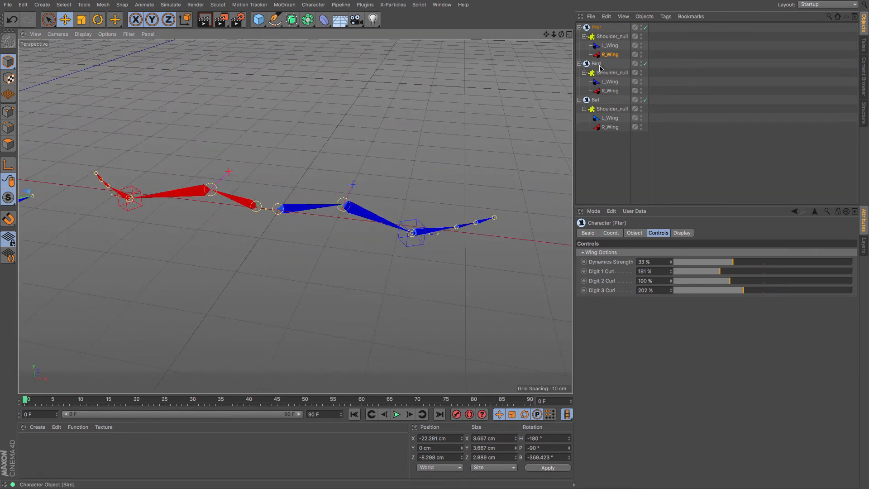
pyautogui.click(596, 64)
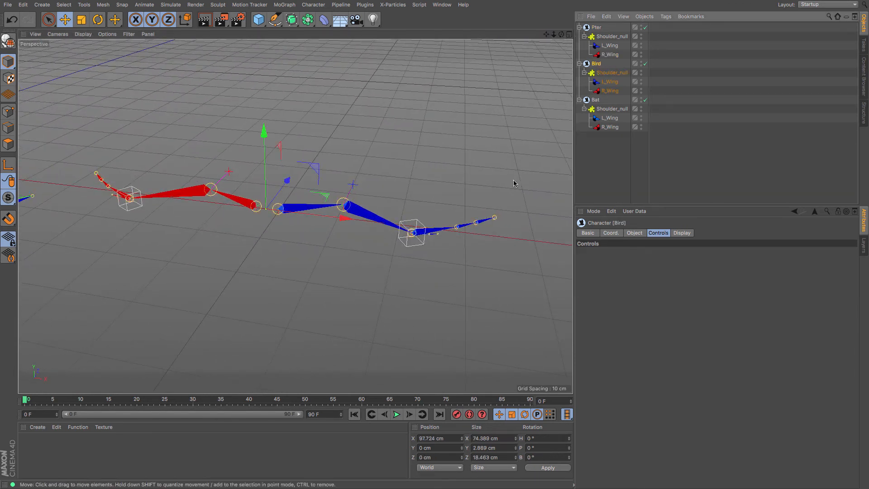
pyautogui.moveTo(561, 34); pyautogui.dragTo(538, 39)
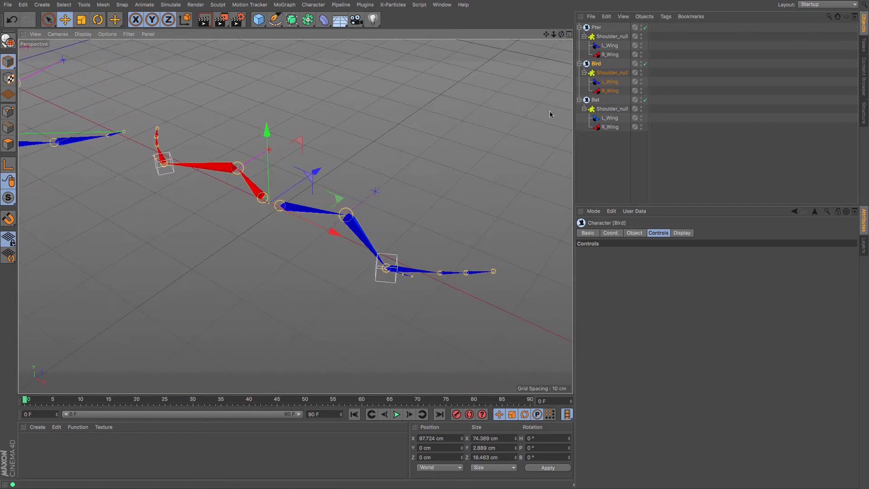
pyautogui.click(375, 192)
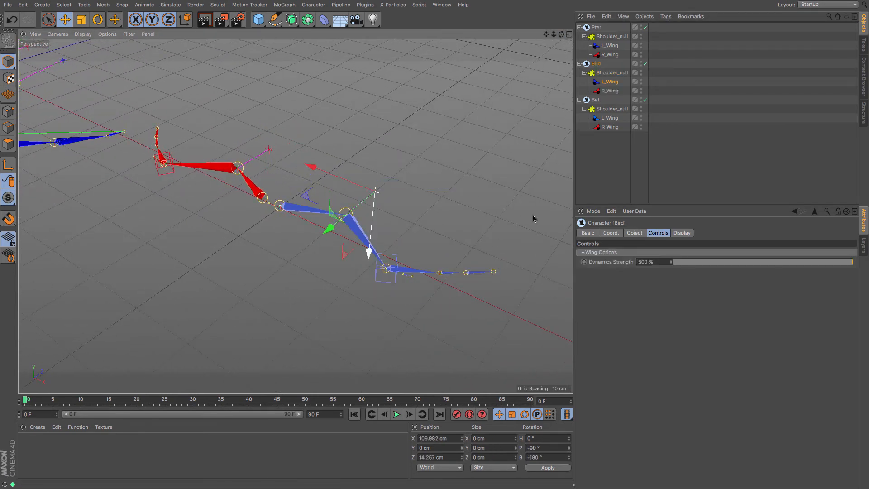
pyautogui.moveTo(851, 265); pyautogui.dragTo(861, 279)
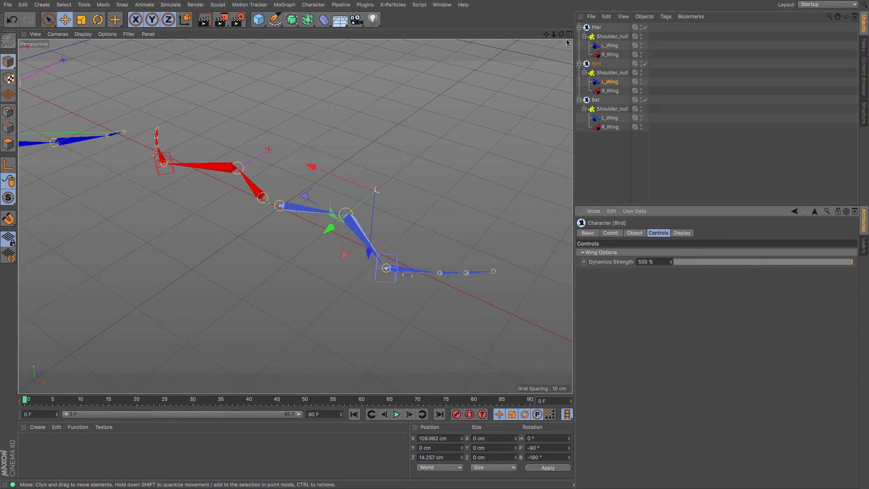
# - Move the Bird's left wing control to about X 122.1, Y 1, Z -2.2 cm
pyautogui.moveTo(561, 35); pyautogui.dragTo(560, 16)
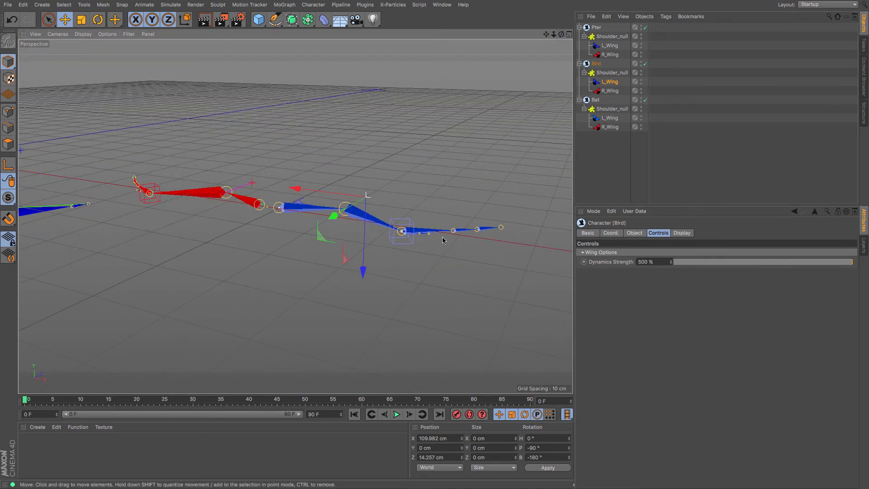
pyautogui.click(395, 245)
pyautogui.moveTo(397, 278); pyautogui.dragTo(357, 295)
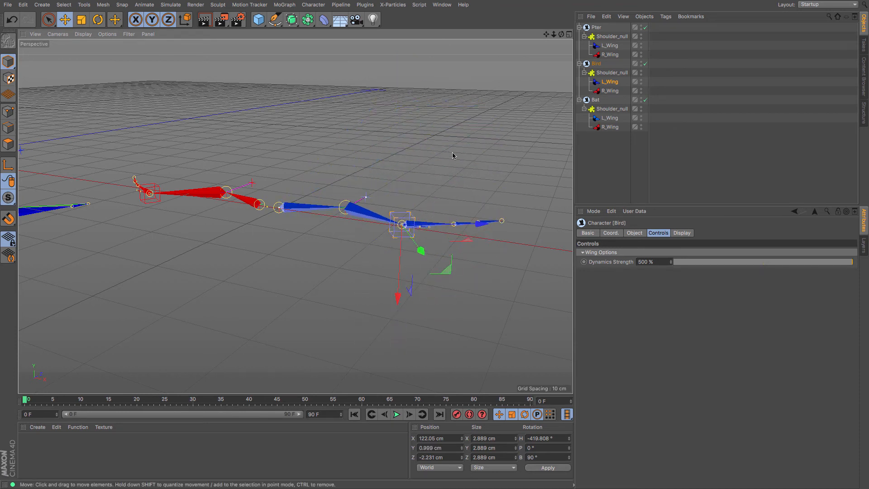
# - Select the first digit joint and the joint at the wrist of the Bird's left wing to inspect them
pyautogui.moveTo(561, 35); pyautogui.dragTo(512, 123)
pyautogui.scroll(5, 434, 248)
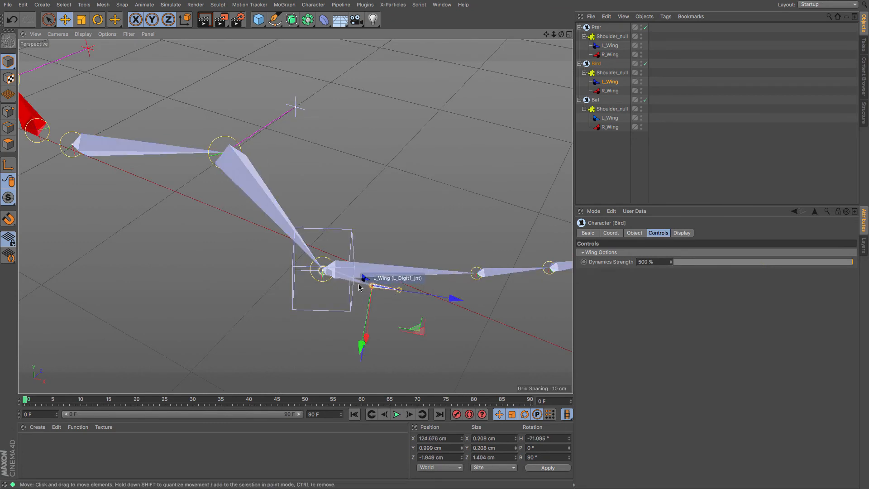
pyautogui.click(319, 280)
pyautogui.click(316, 267)
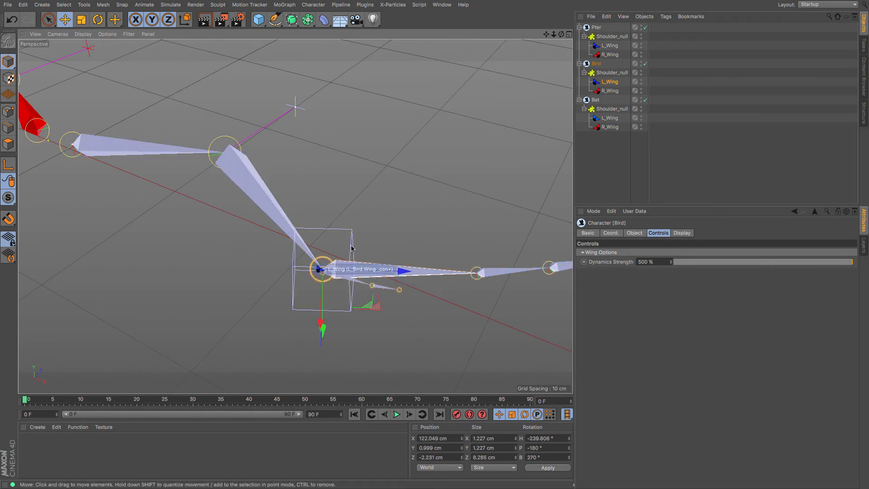
# - Try rotating and moving the joint at the wrist of the Bird's left wing
pyautogui.scroll(-3, 392, 208)
pyautogui.scroll(-3, 392, 208)
pyautogui.press('r')
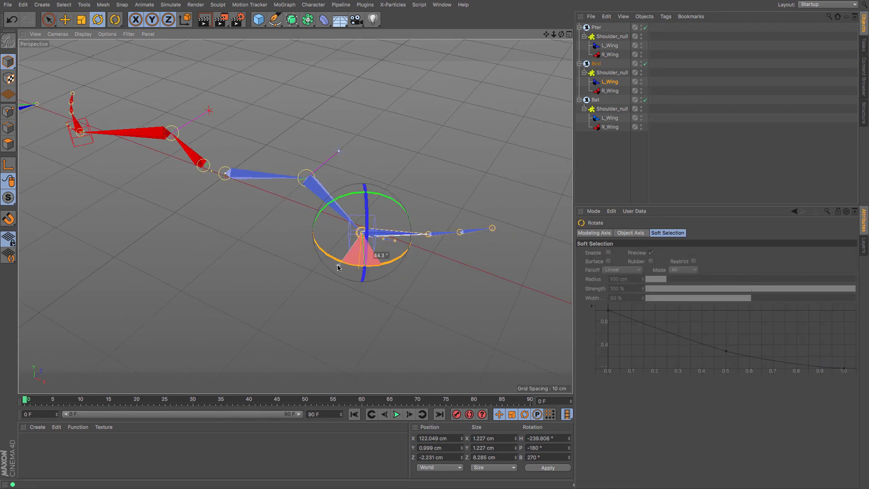
pyautogui.press('e')
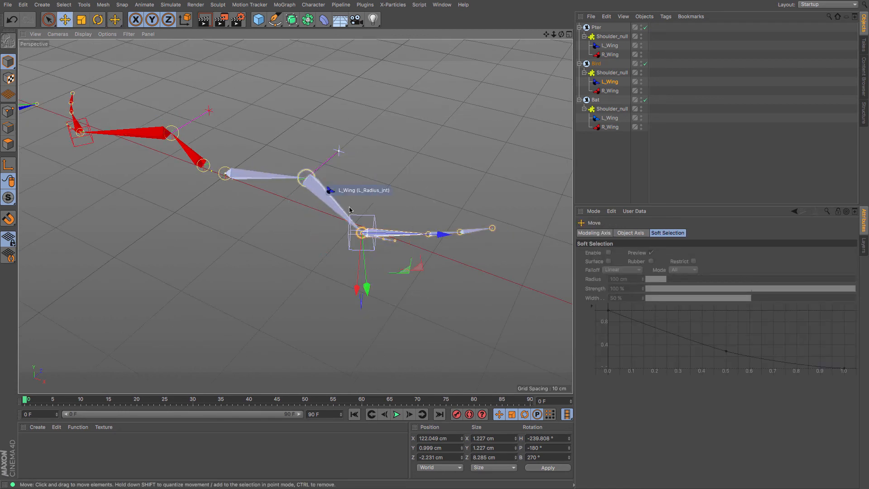
pyautogui.moveTo(357, 294); pyautogui.dragTo(357, 271)
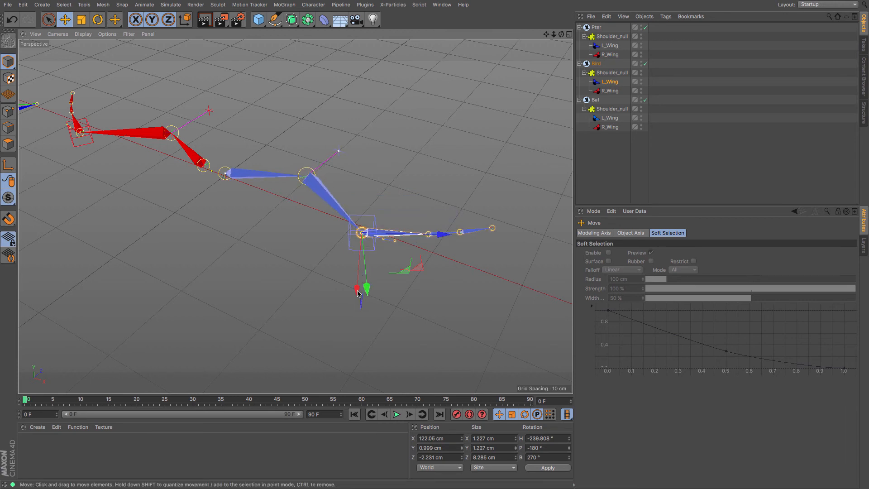
# - Move the Bird's left wing control to about X 122.8, Z -3.6 cm
pyautogui.click(365, 233)
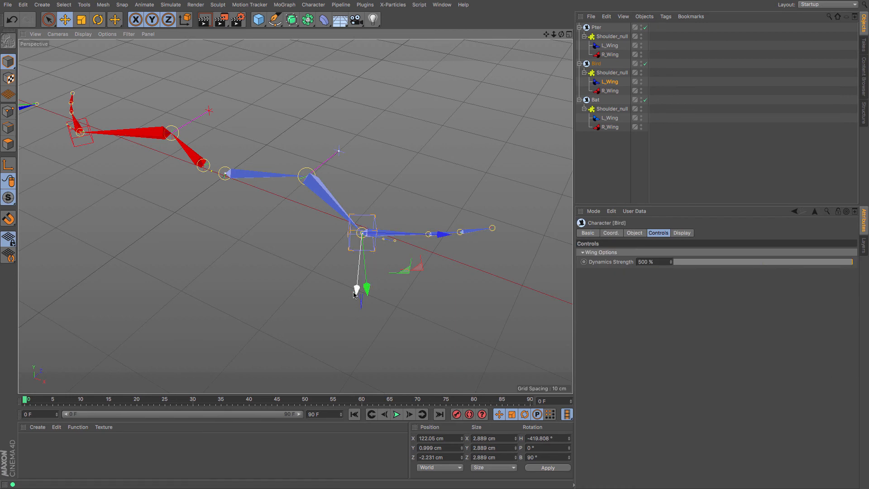
pyautogui.moveTo(365, 287)
pyautogui.mouseDown()
pyautogui.moveTo(369, 281)
pyautogui.moveTo(369, 299)
pyautogui.mouseUp()
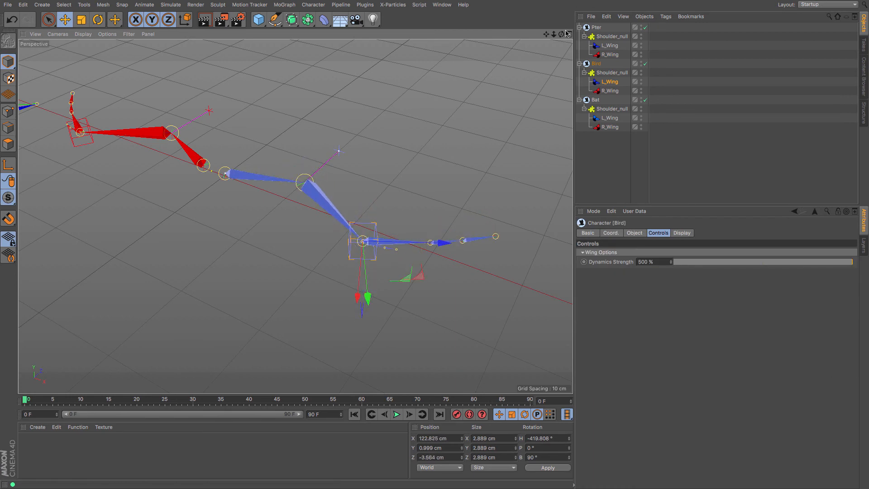
# - Select the Bird's left elbow control and view all three wing rigs together
pyautogui.moveTo(562, 34); pyautogui.dragTo(620, 23)
pyautogui.keyDown('alt'); pyautogui.moveTo(254, 131); pyautogui.dragTo(269, 136); pyautogui.keyUp('alt')
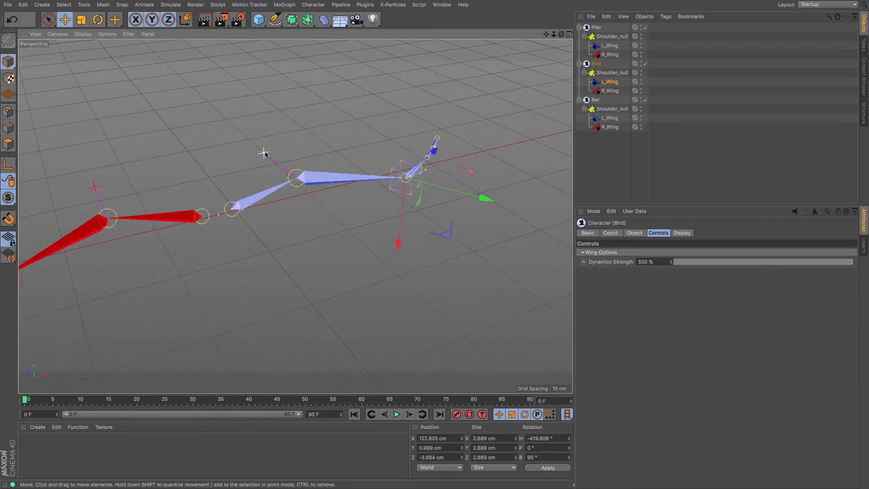
pyautogui.click(264, 153)
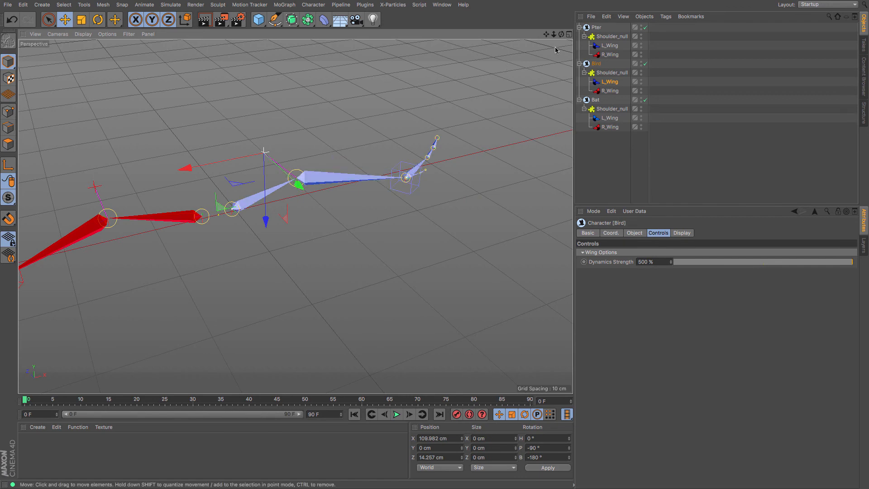
pyautogui.moveTo(562, 35)
pyautogui.mouseDown()
pyautogui.moveTo(471, 36)
pyautogui.moveTo(562, 36)
pyautogui.moveTo(549, 39)
pyautogui.mouseUp()
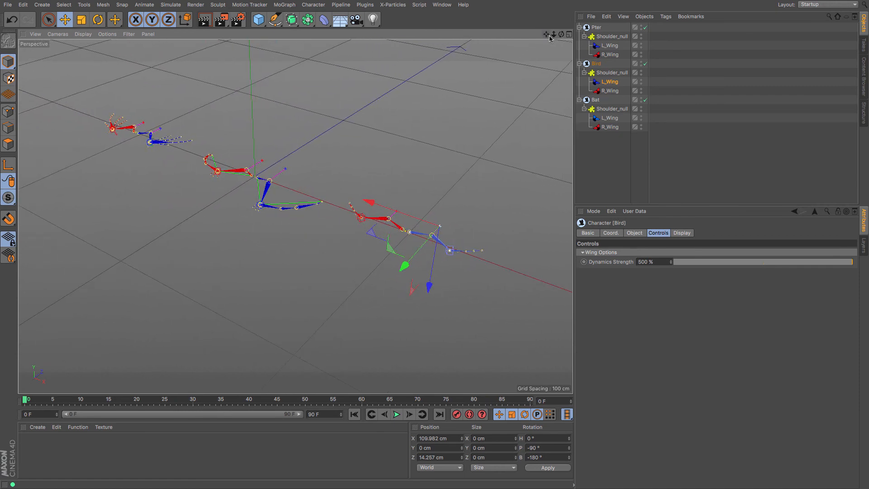